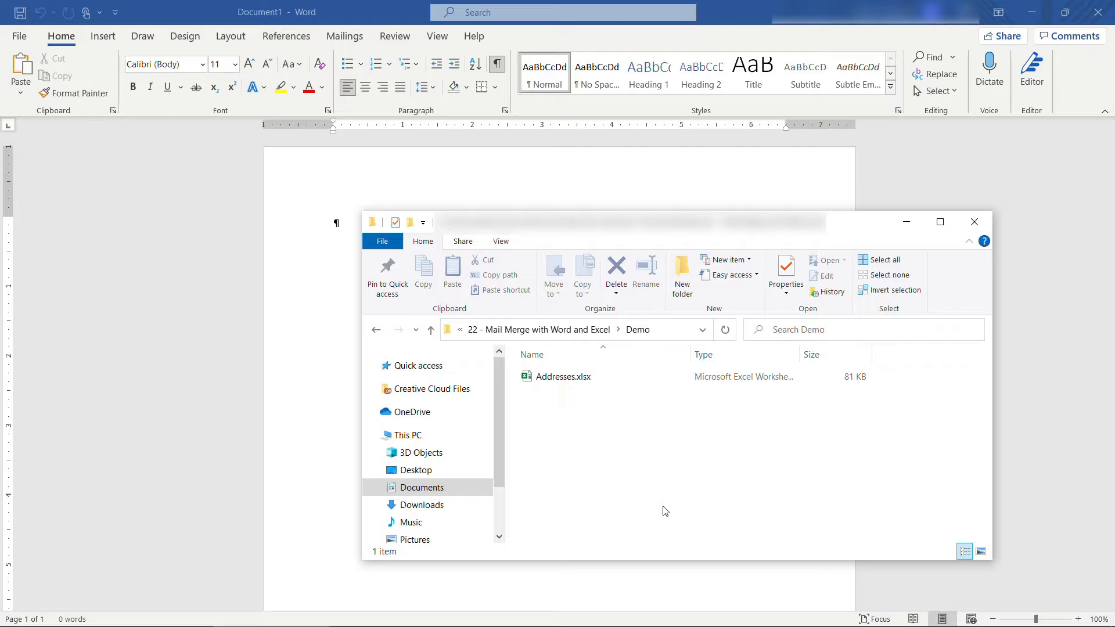
- Open Addresses.xlsx from the Demo folder so it appears in Excel
double_click(563, 378)
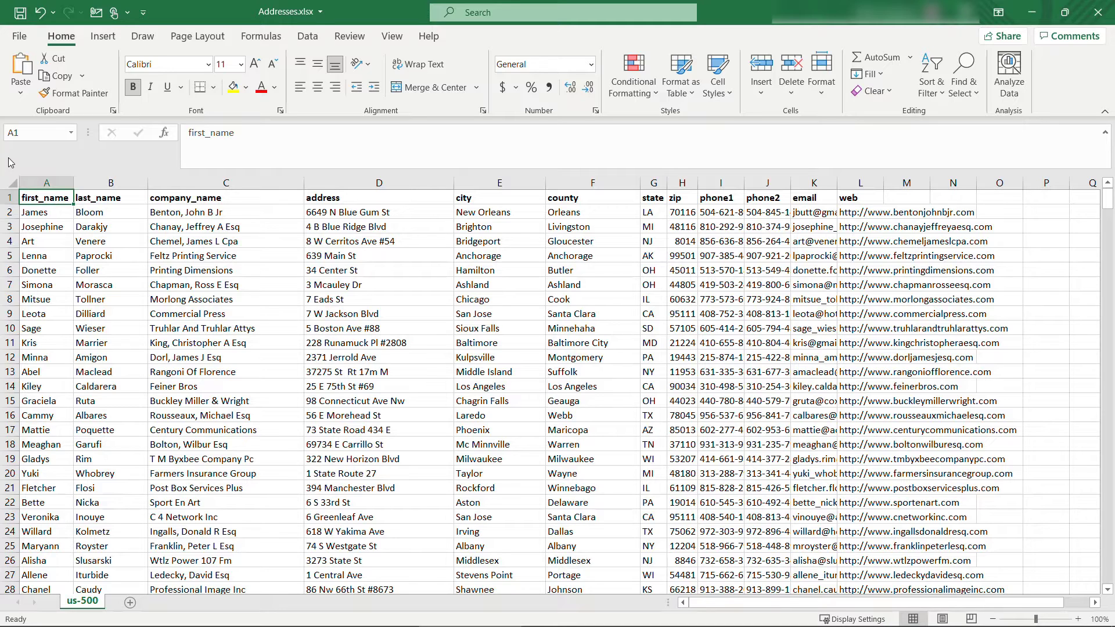
- Highlight the name, address, city and state columns, check the Avery 5160 page, then return to Word
click(58, 182)
click(104, 183)
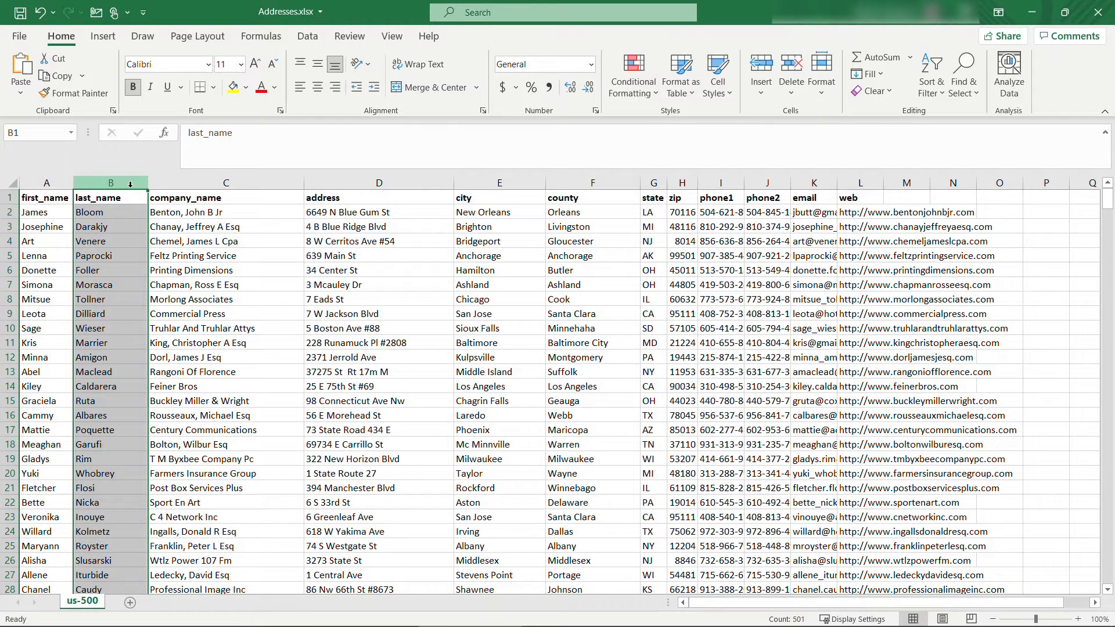
ctrl+click(376, 177)
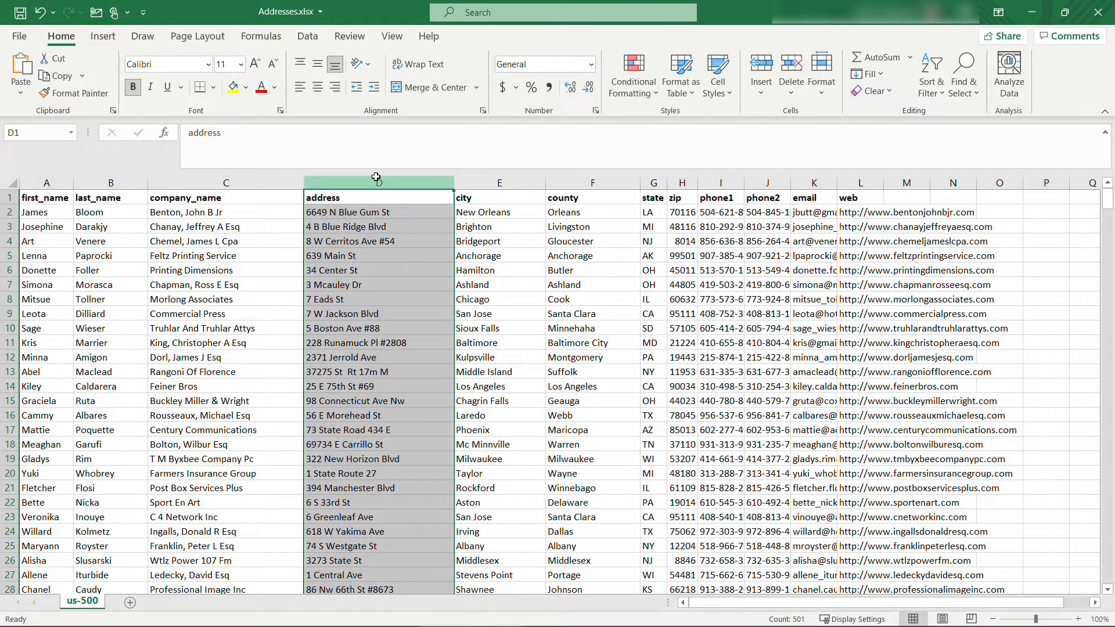
click(502, 182)
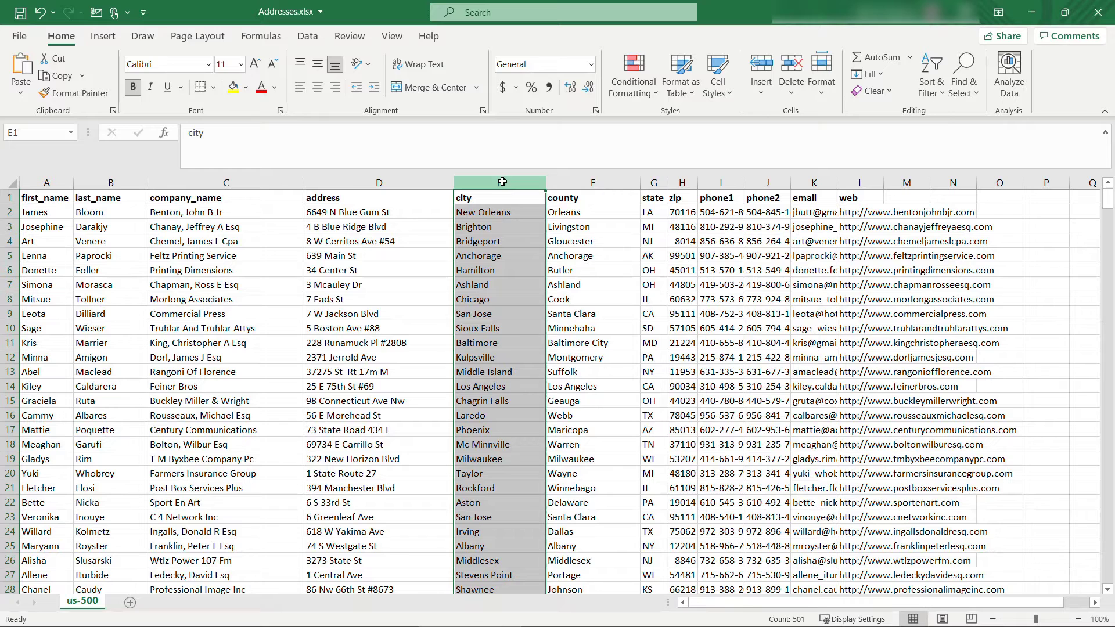
click(655, 182)
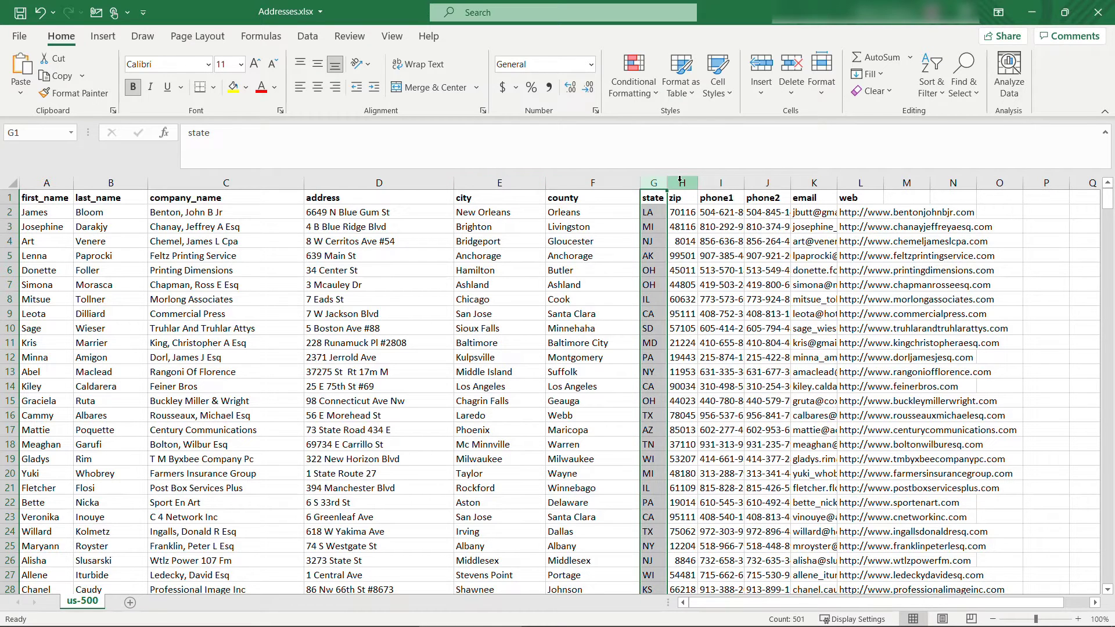
drag(685, 202, 22, 159)
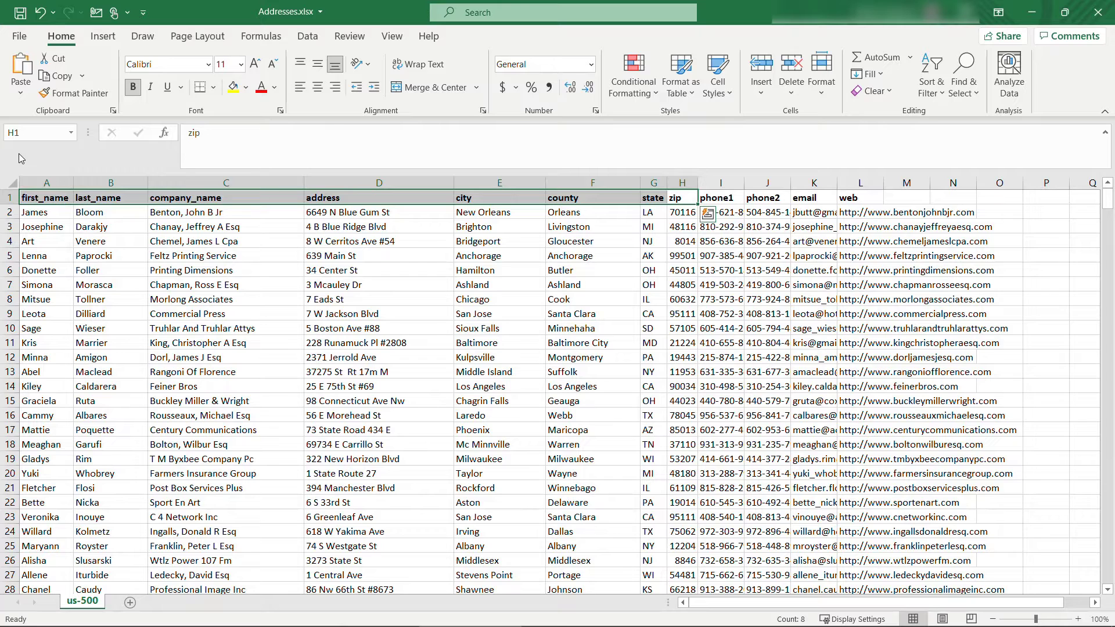
key(alt+Tab)
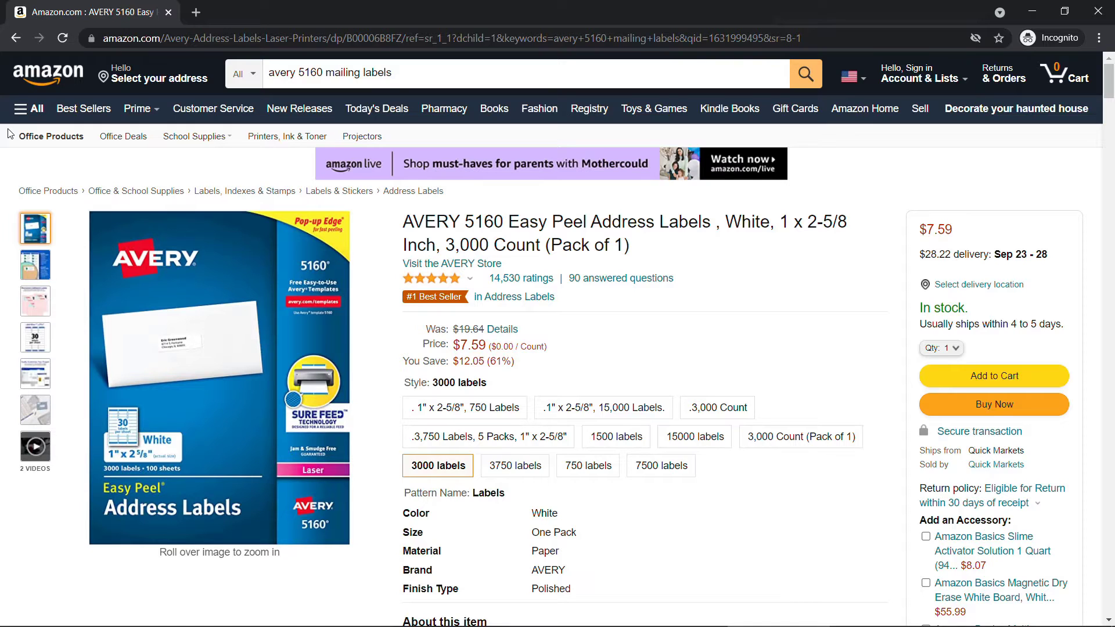
key(alt+Tab)
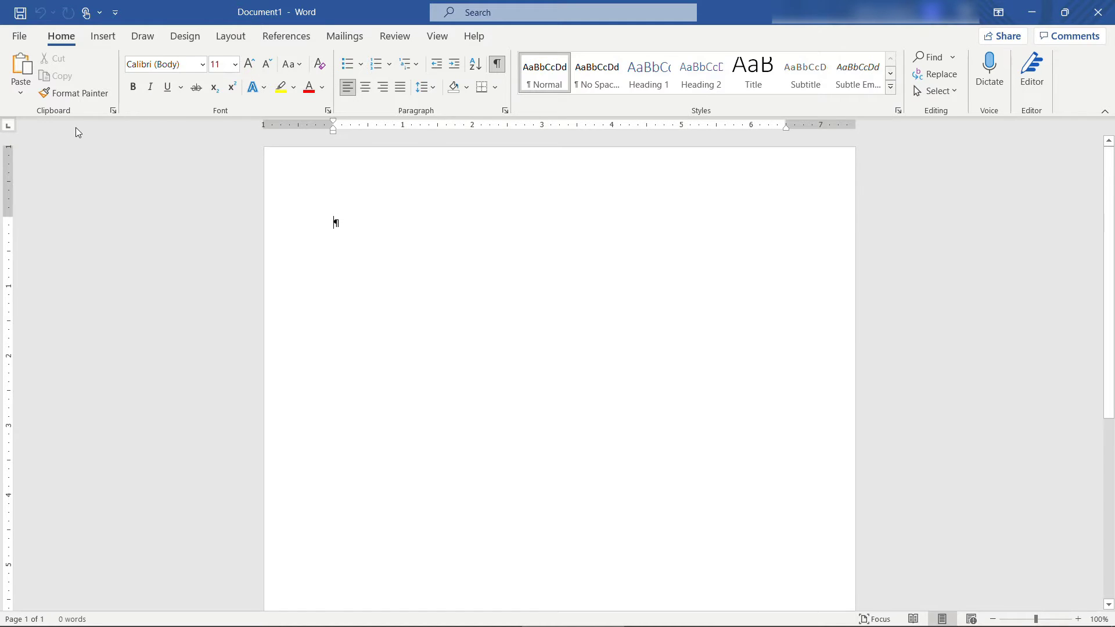
- Show the Start Mail Merge document-type list on the Mailings ribbon
click(339, 39)
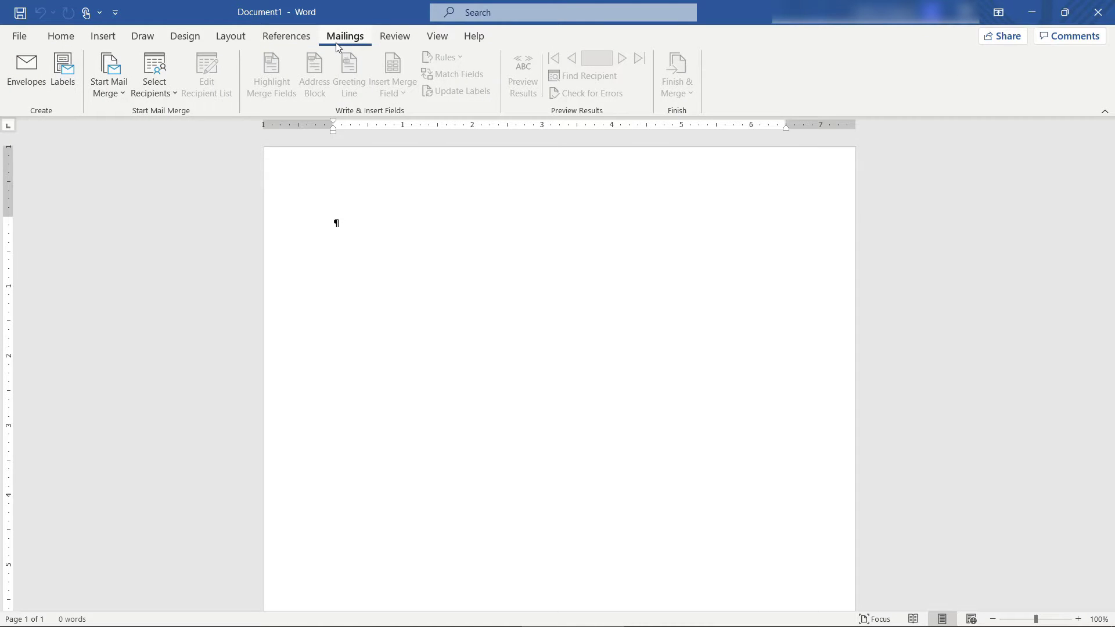
click(112, 99)
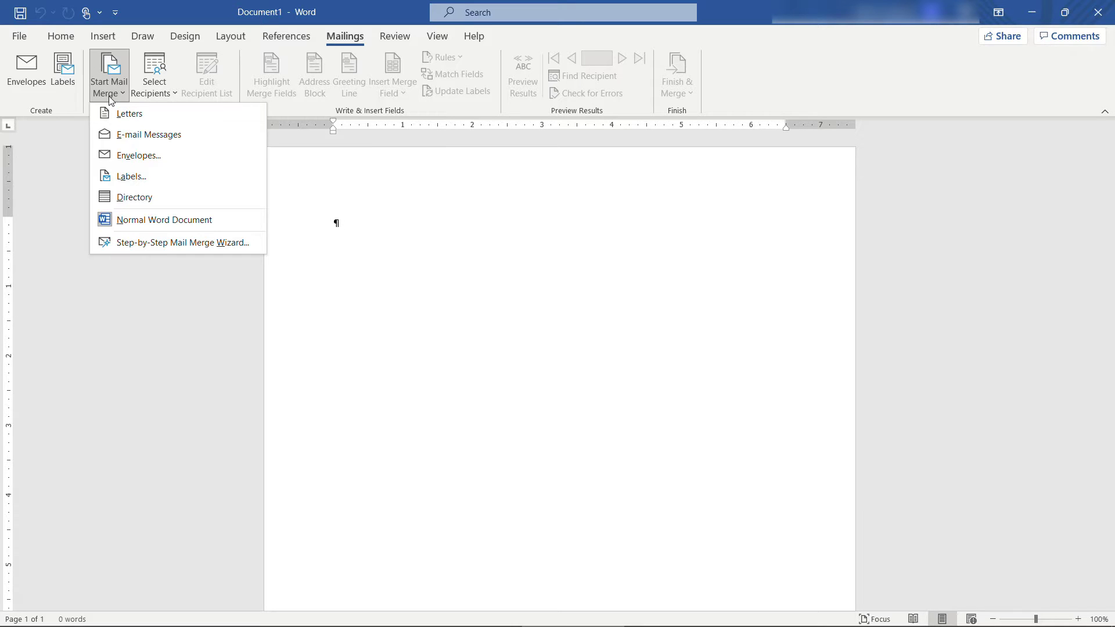
- Start a Labels merge with vendor Avery US Letter and product 5160 Address Labels
click(155, 180)
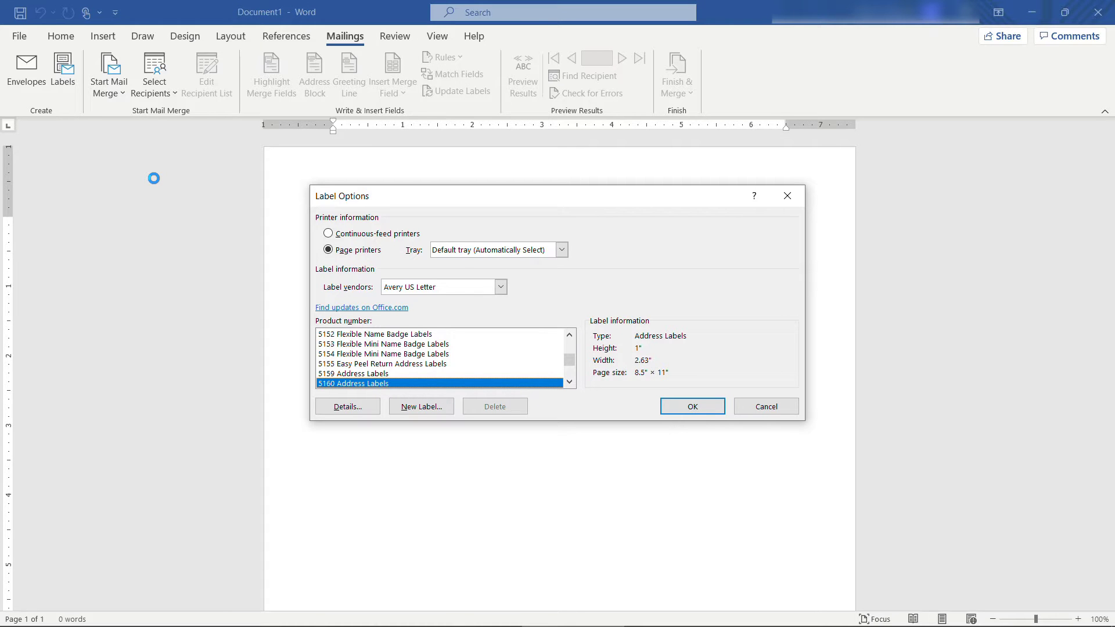
click(501, 287)
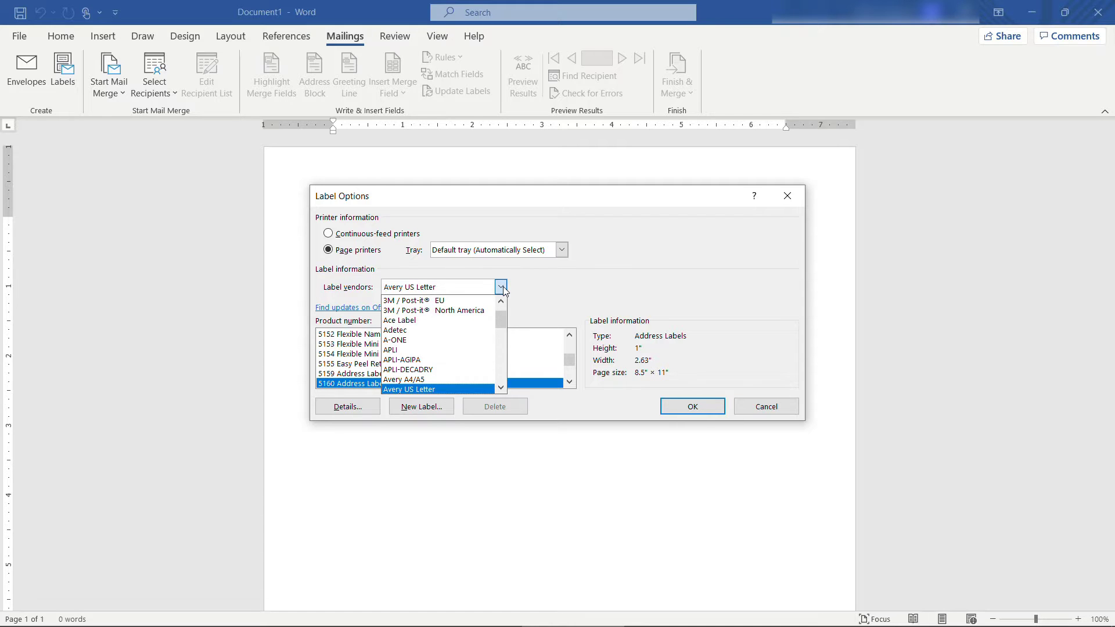
mouse_move(502, 319)
mouse_down()
mouse_move(500, 378)
mouse_move(494, 327)
mouse_up()
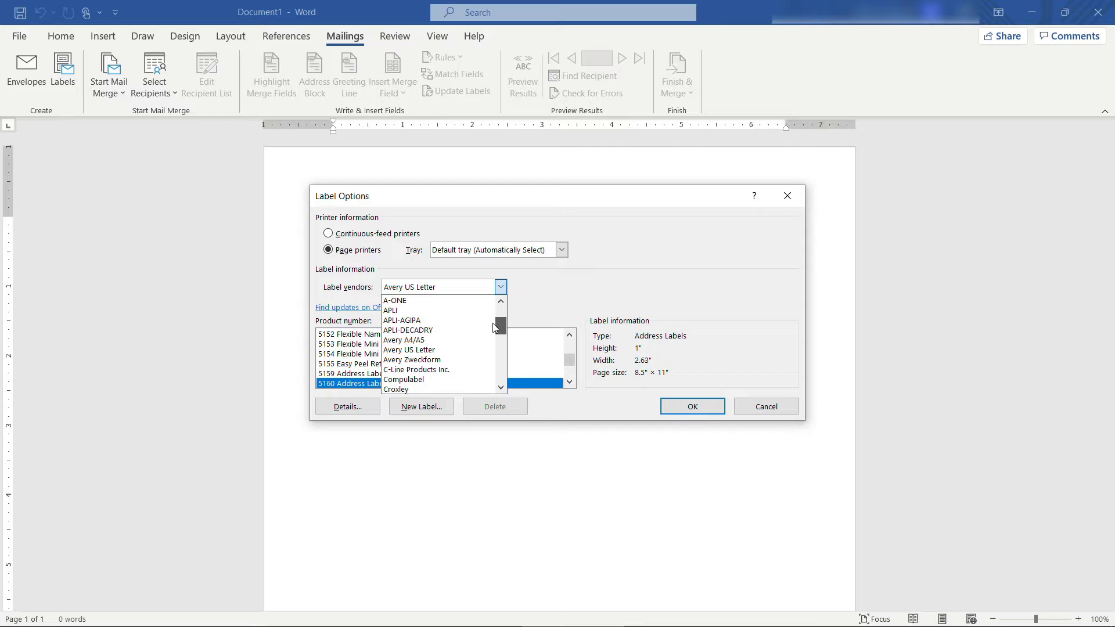
click(441, 350)
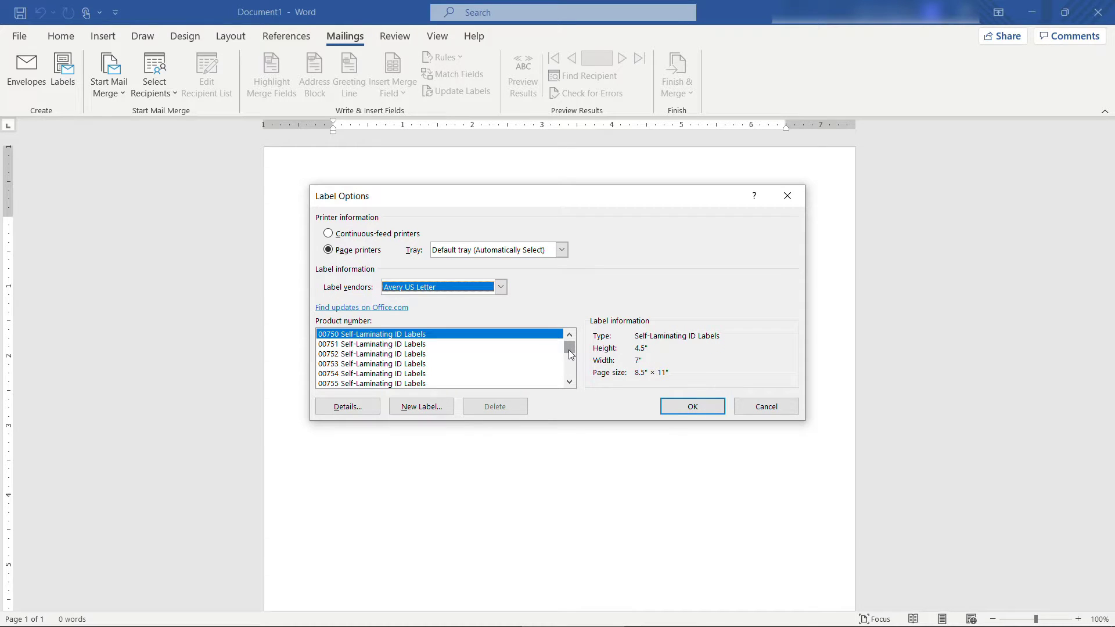
drag(570, 355, 570, 366)
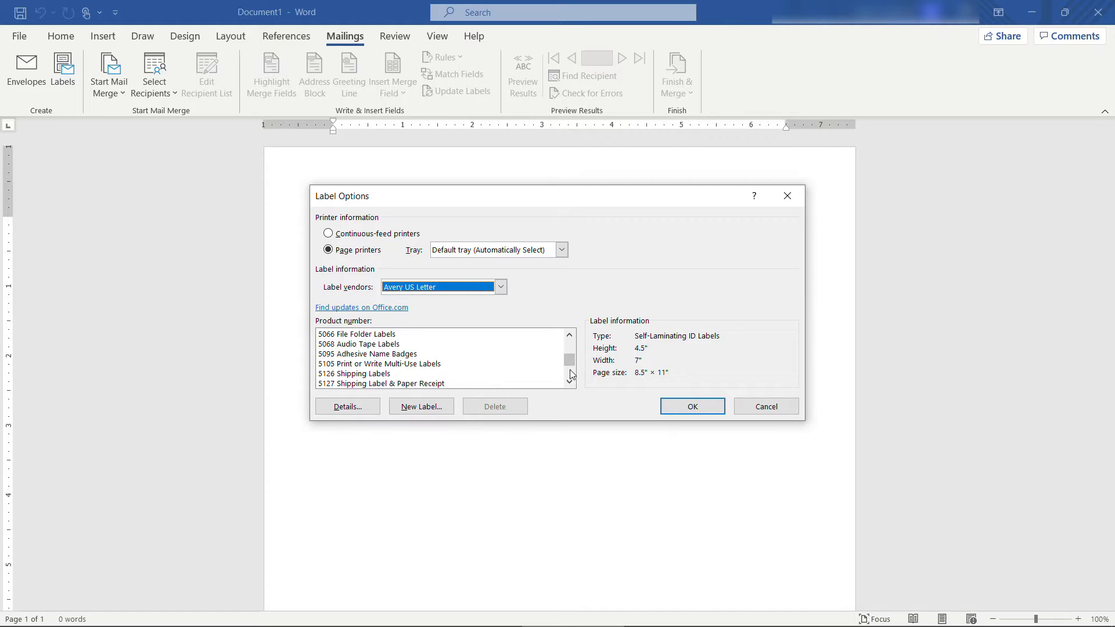
scroll(384, 370, down, 2)
click(384, 364)
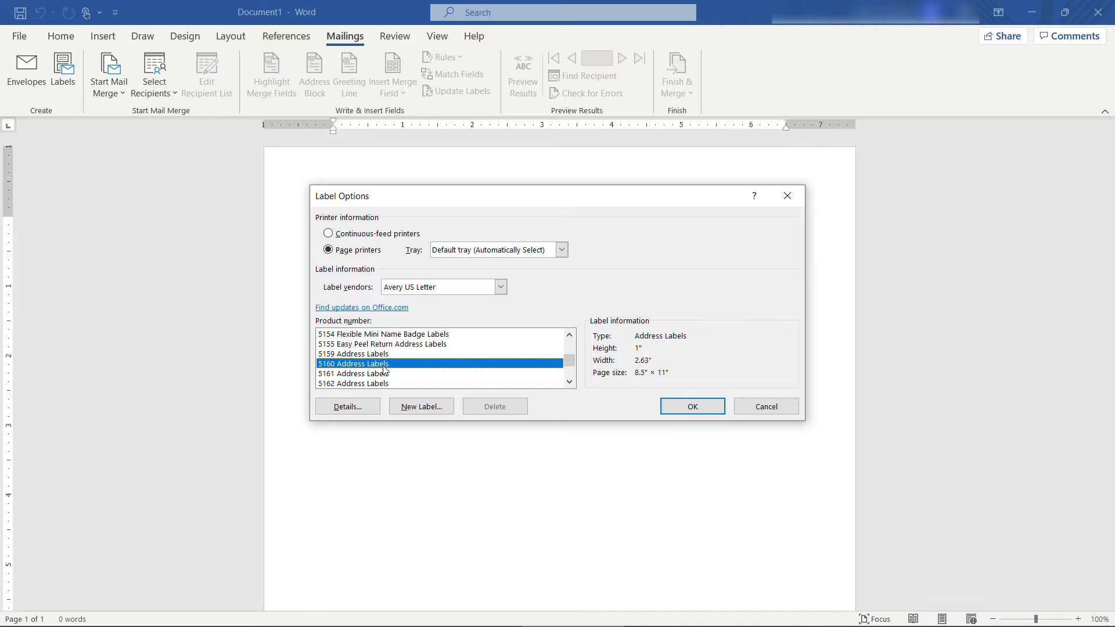
- Check the 5160 label details (1" by 2.63"), then accept to build the three-column label grid
click(361, 417)
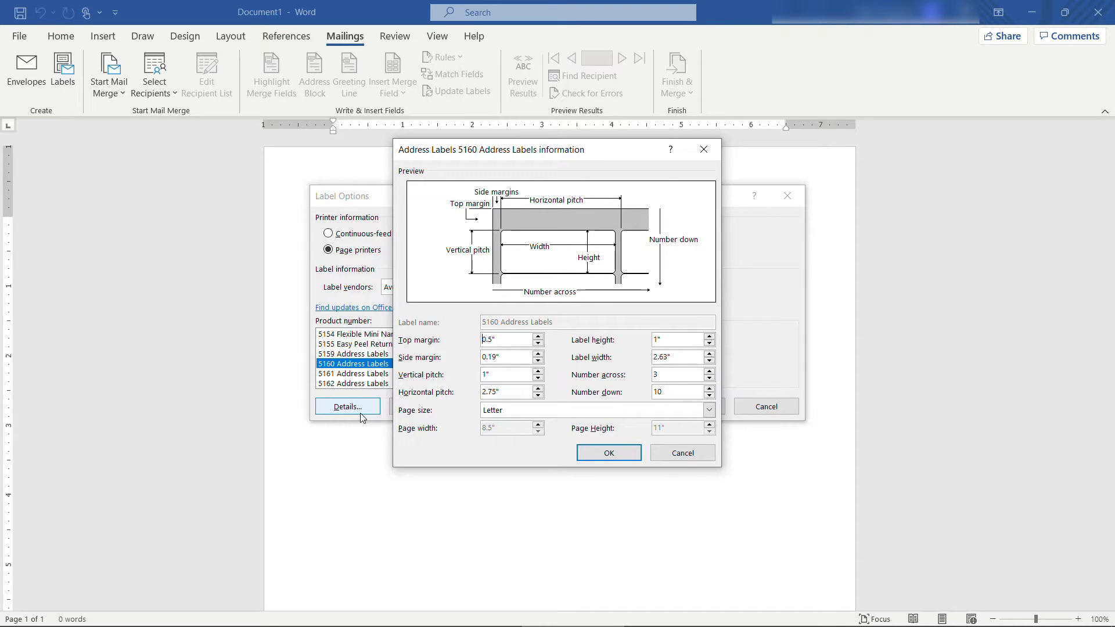
click(683, 454)
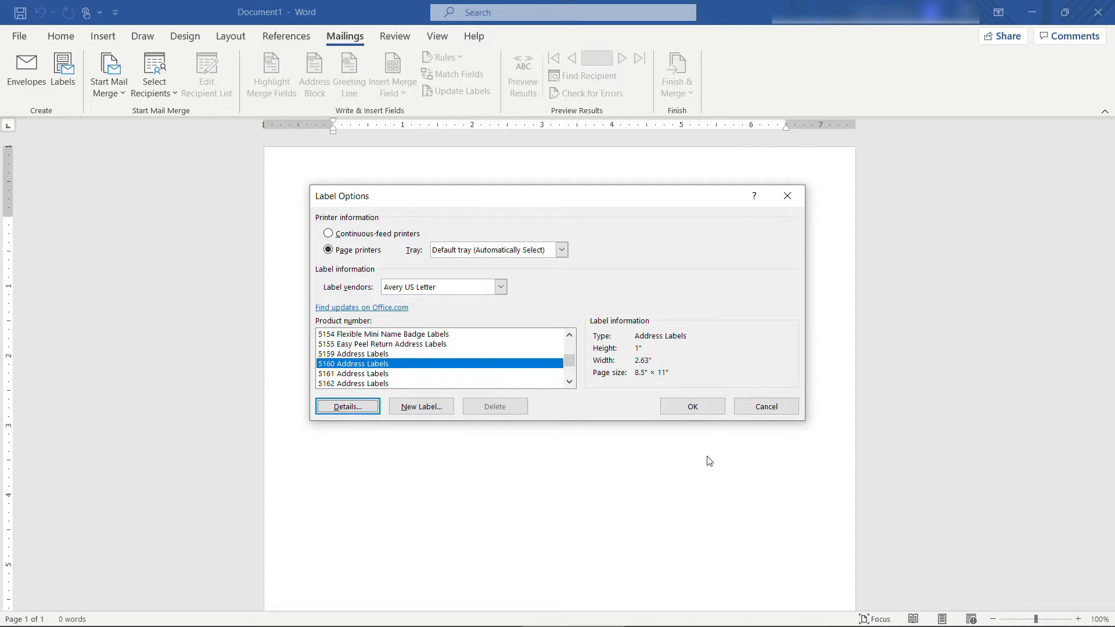
click(695, 409)
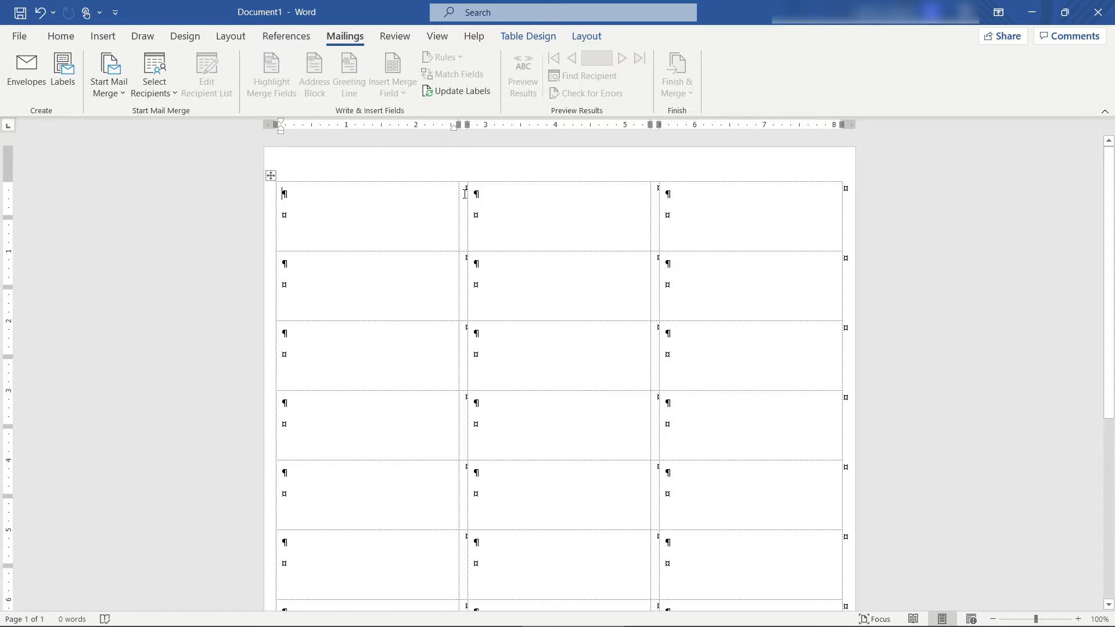
drag(465, 193, 467, 268)
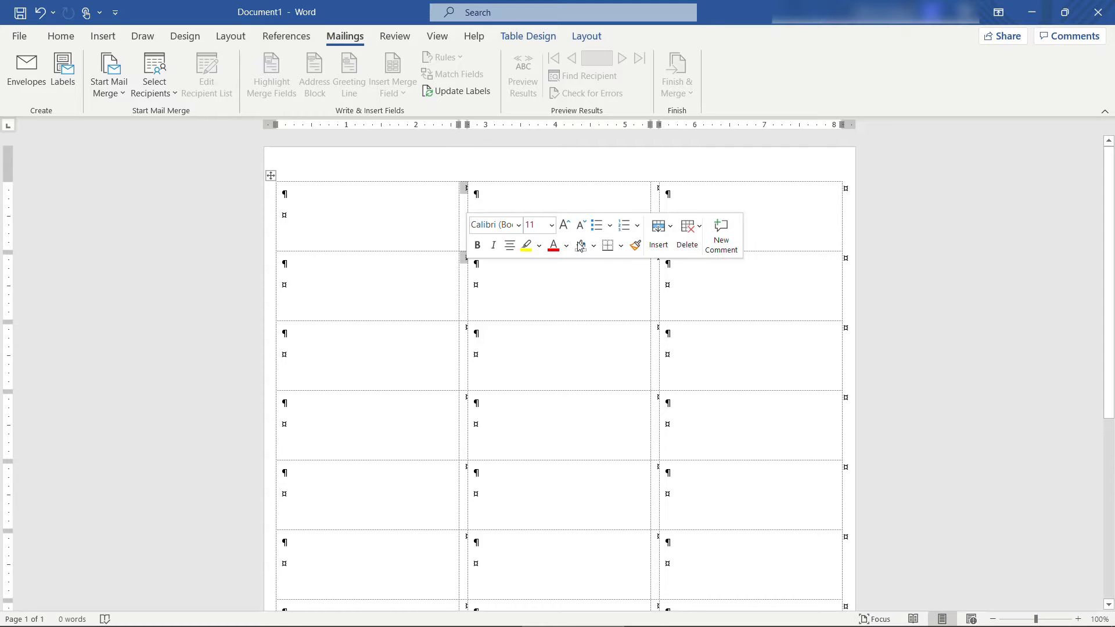
click(655, 173)
scroll(256, 383, down, 1)
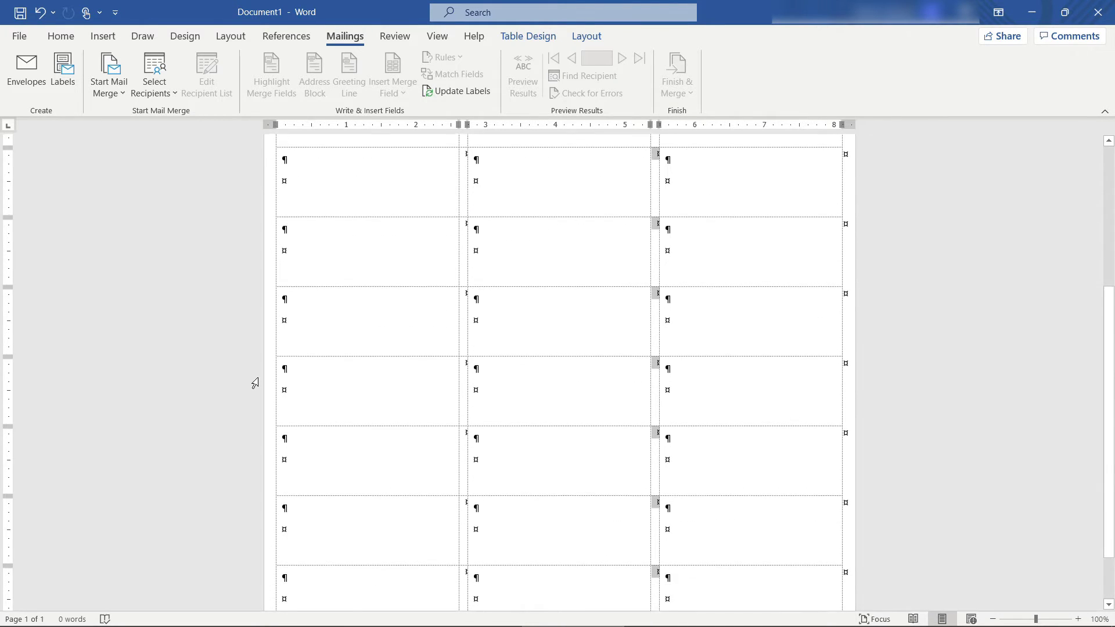
scroll(255, 383, up, 1)
click(296, 193)
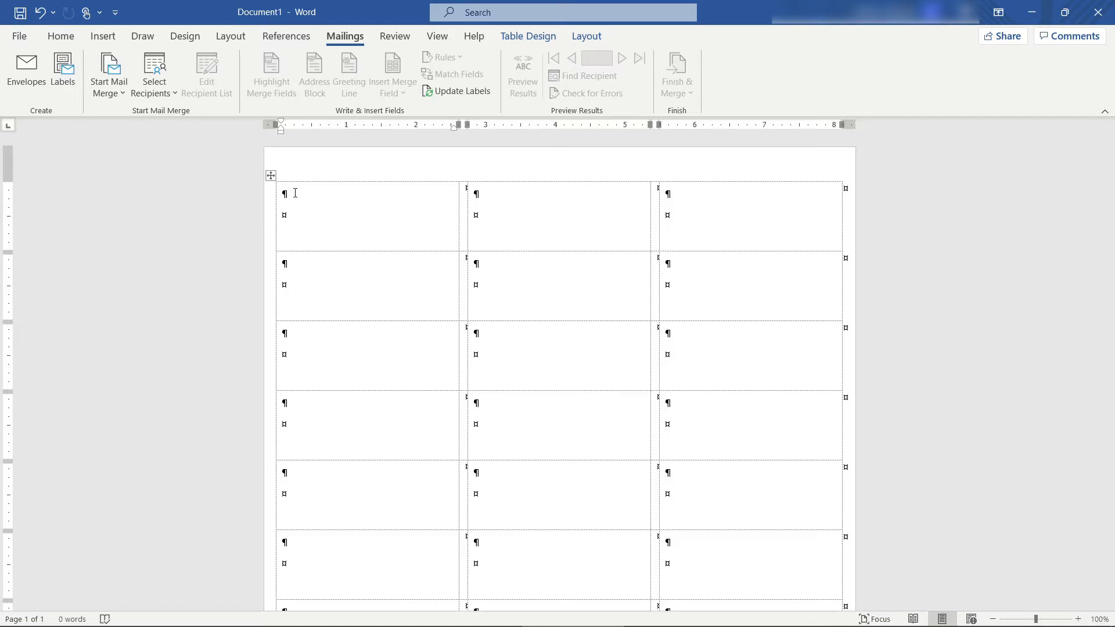
- Use Addresses.xlsx as an existing recipient list, keeping All Data Sources as the file type
click(163, 97)
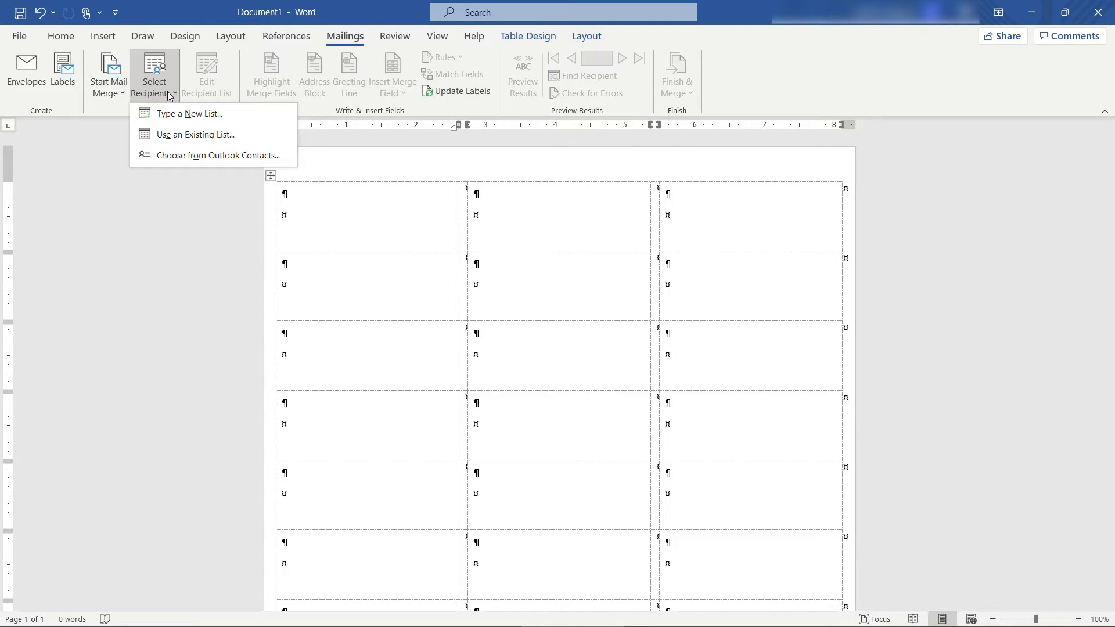
click(243, 144)
click(225, 128)
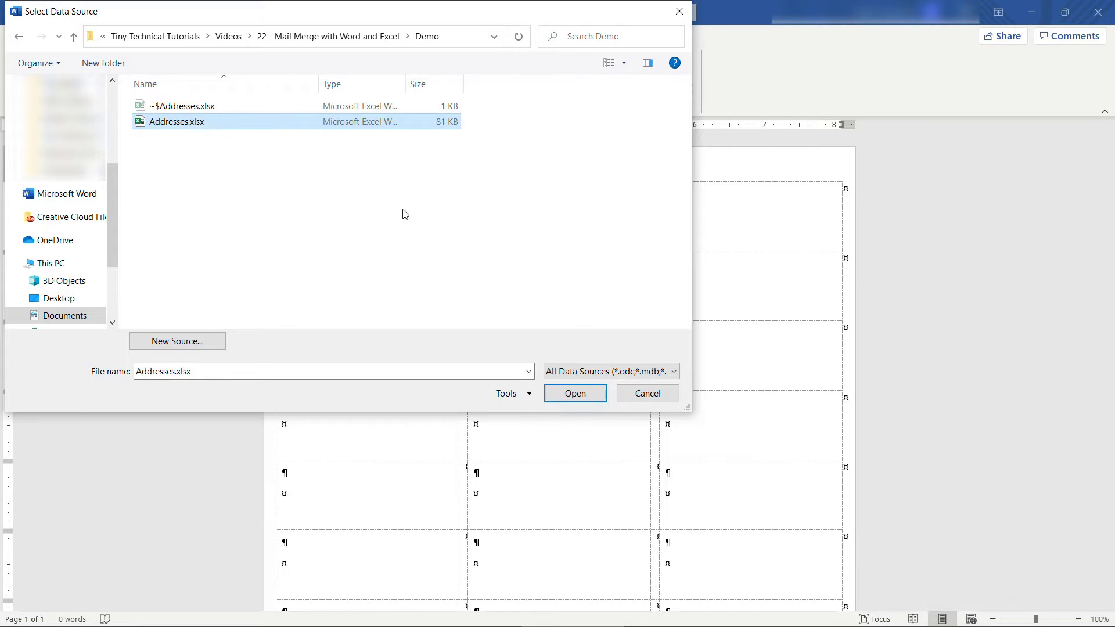
click(562, 379)
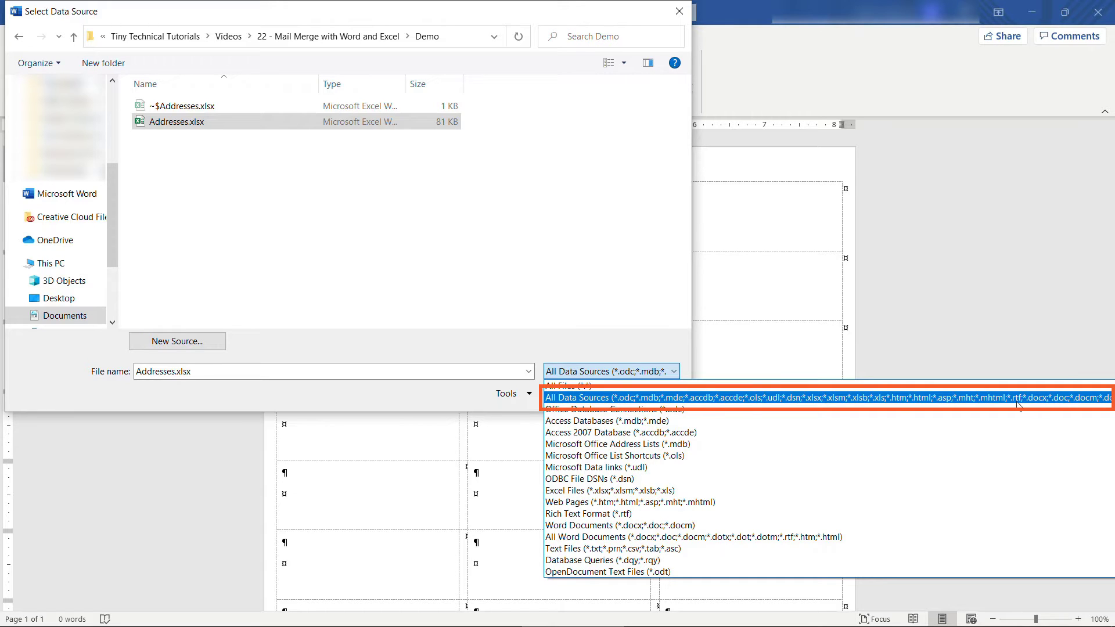
click(505, 341)
click(169, 123)
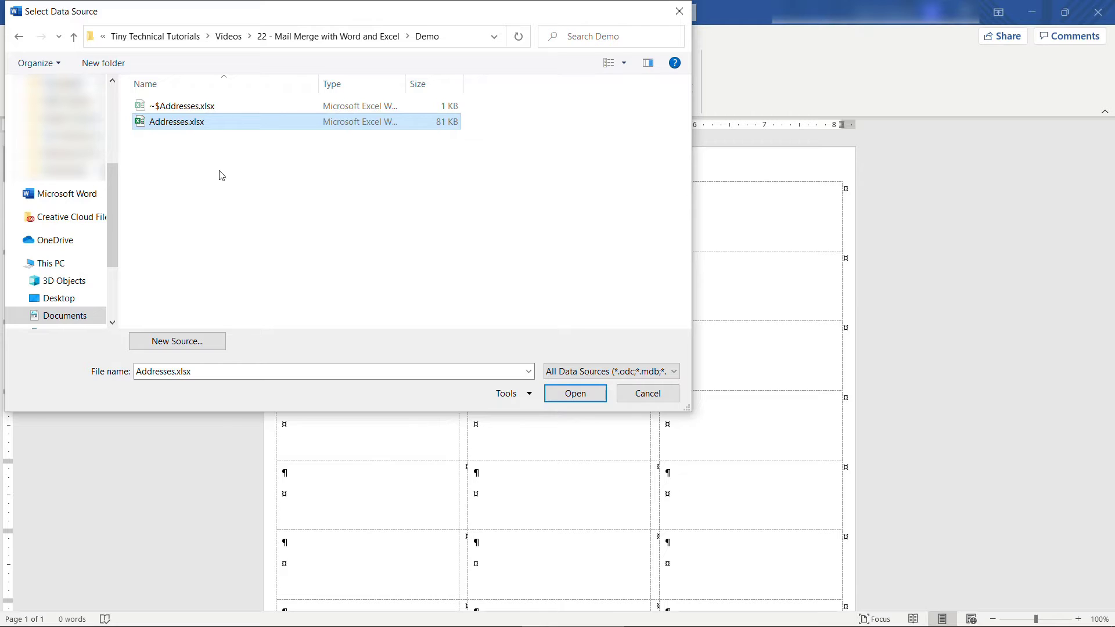
click(575, 394)
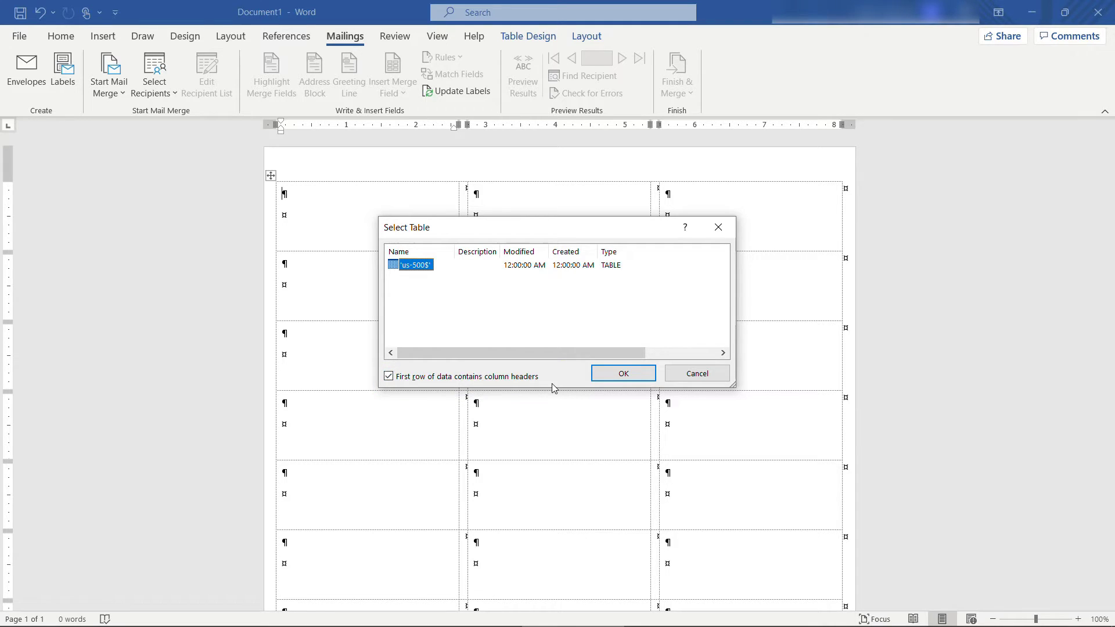
key(alt+Tab)
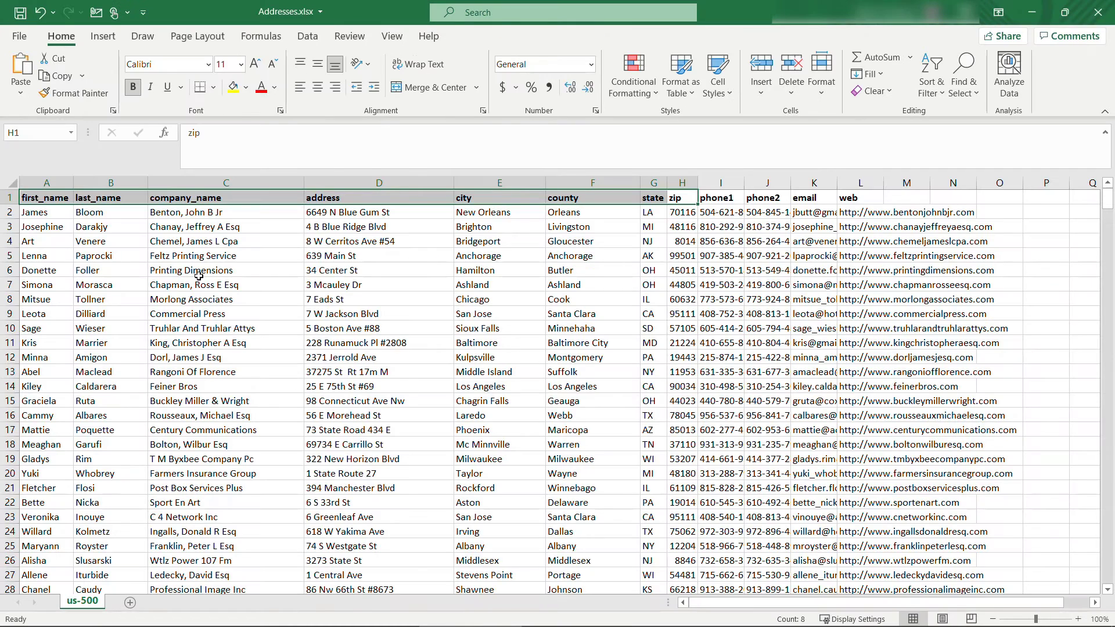
click(3, 198)
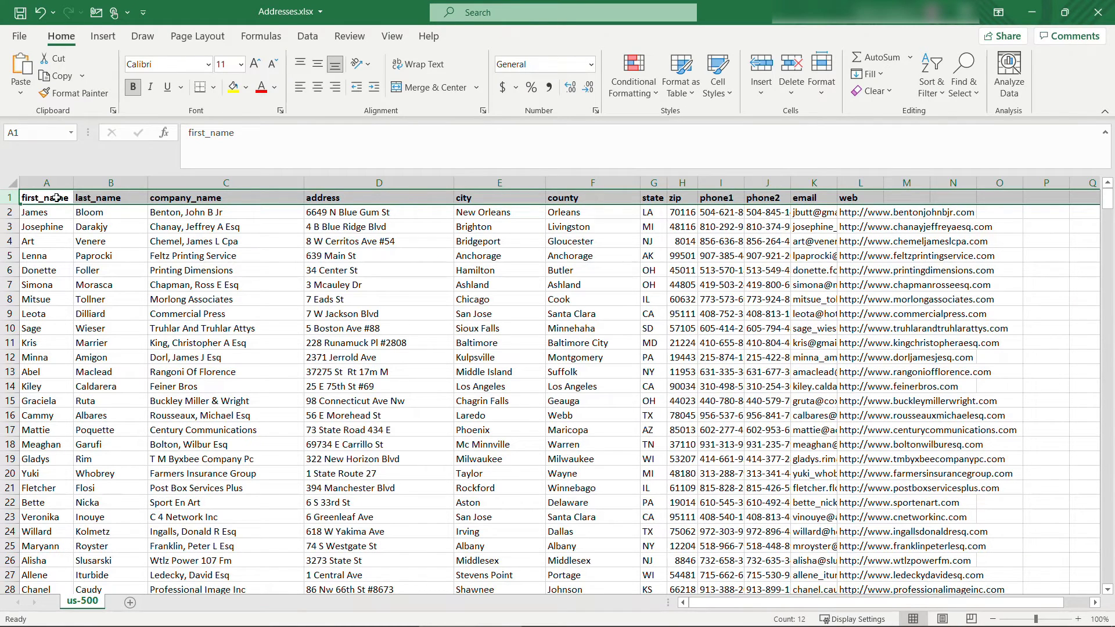
click(56, 198)
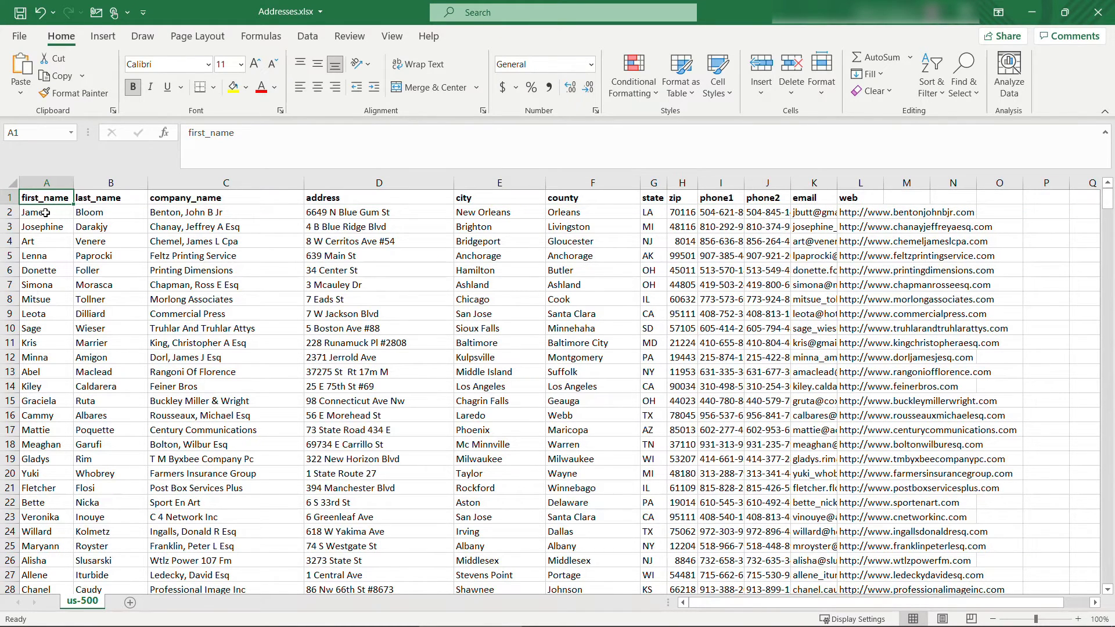
click(45, 212)
drag(47, 213, 290, 328)
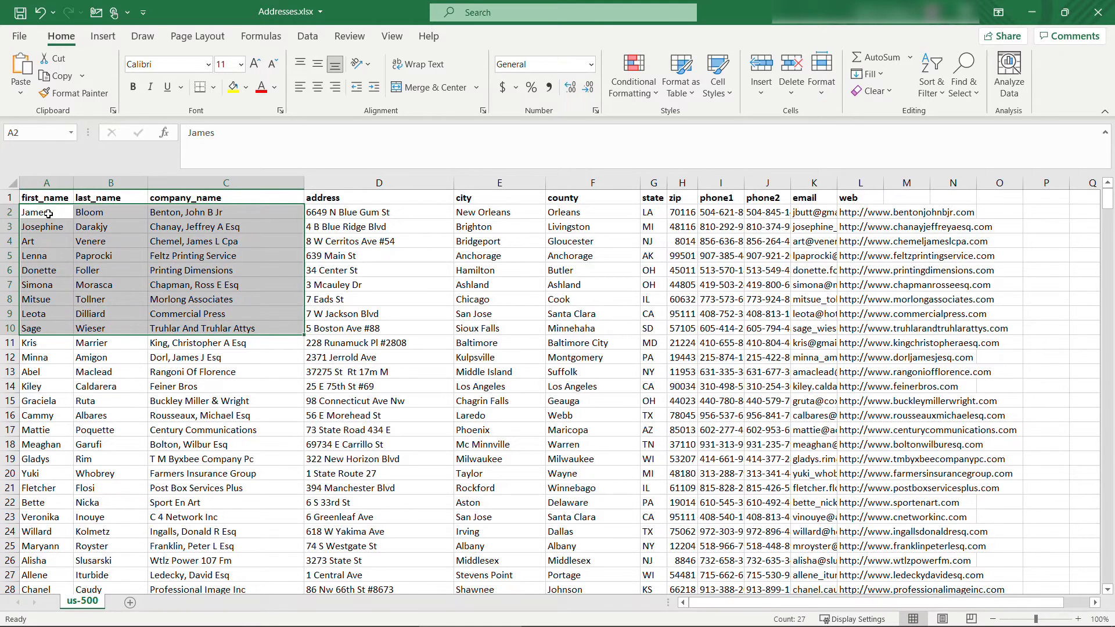
click(12, 197)
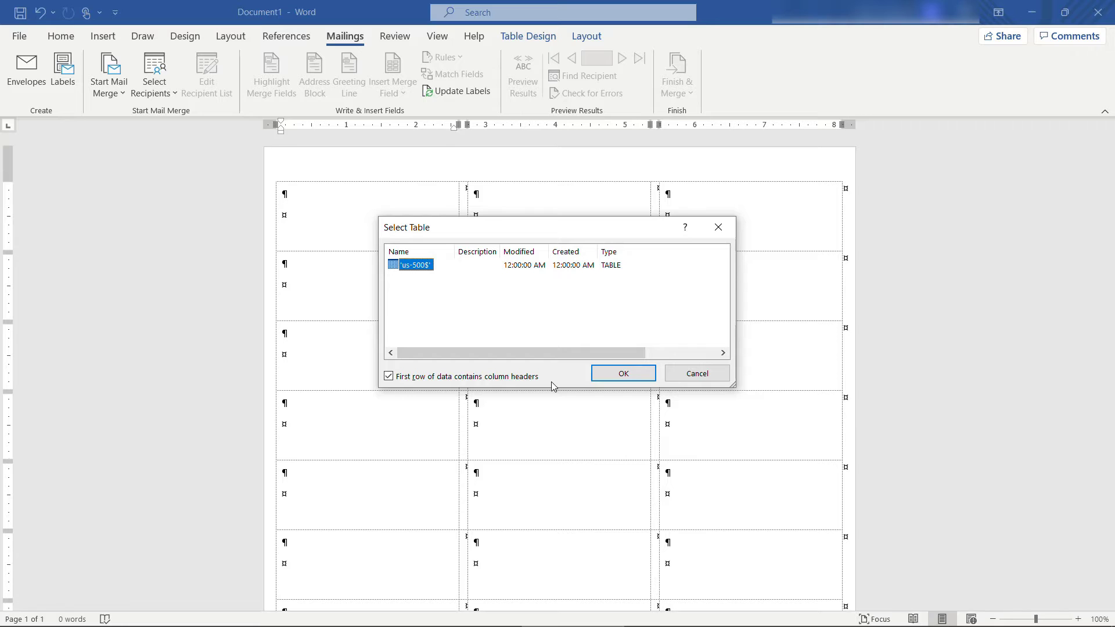
- Accept the us-500$ sheet with its header row, then check the «Next Record» field in each label
click(601, 375)
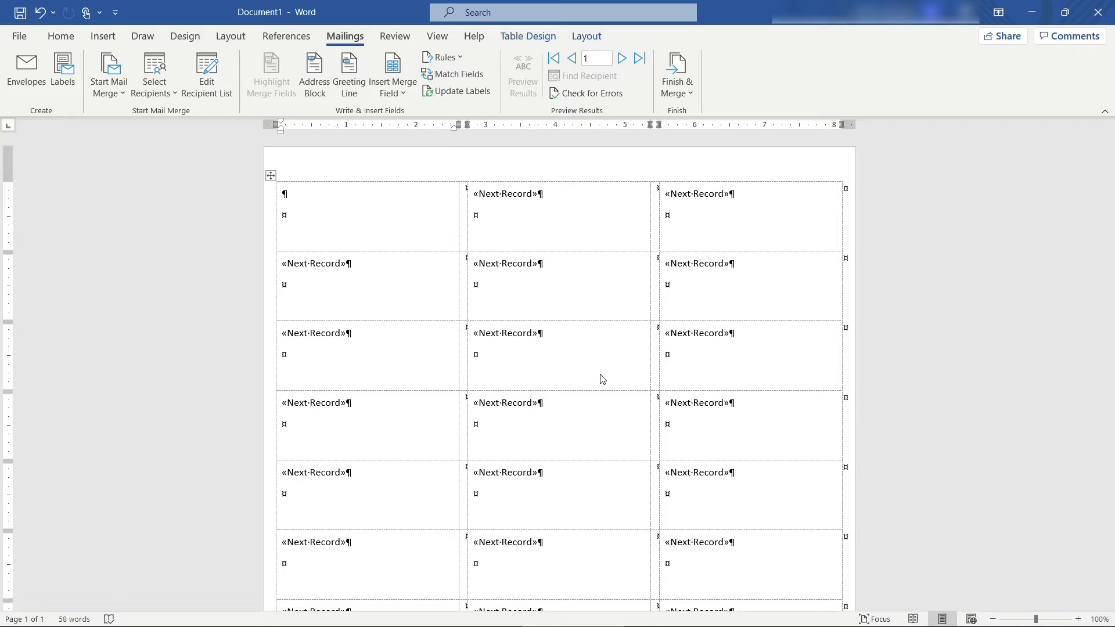
click(548, 190)
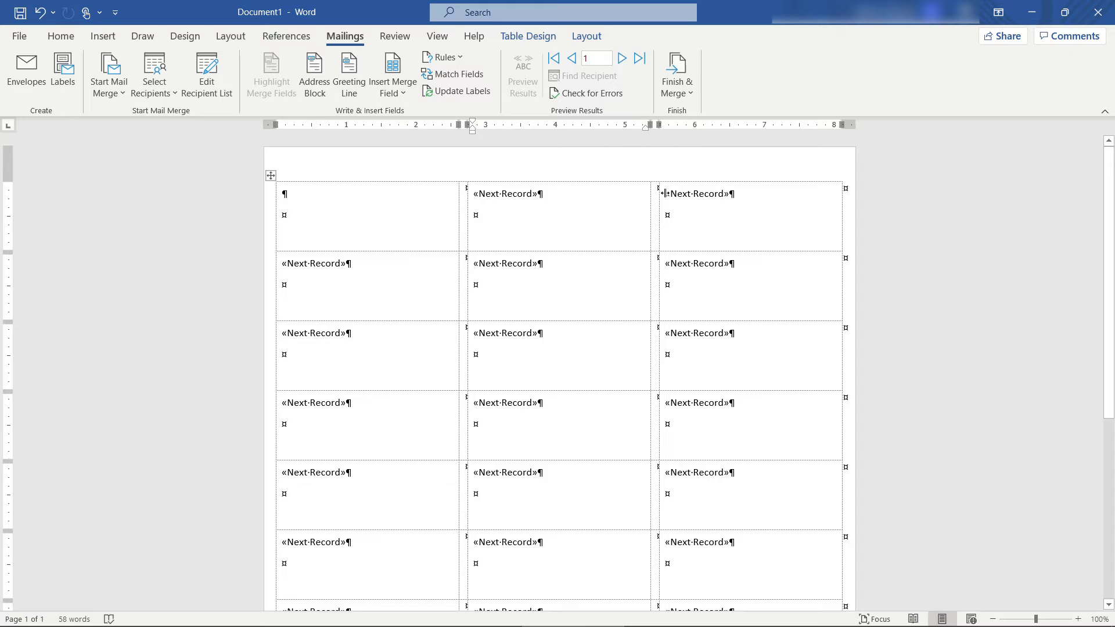
click(794, 192)
click(405, 265)
click(558, 263)
click(749, 266)
click(373, 336)
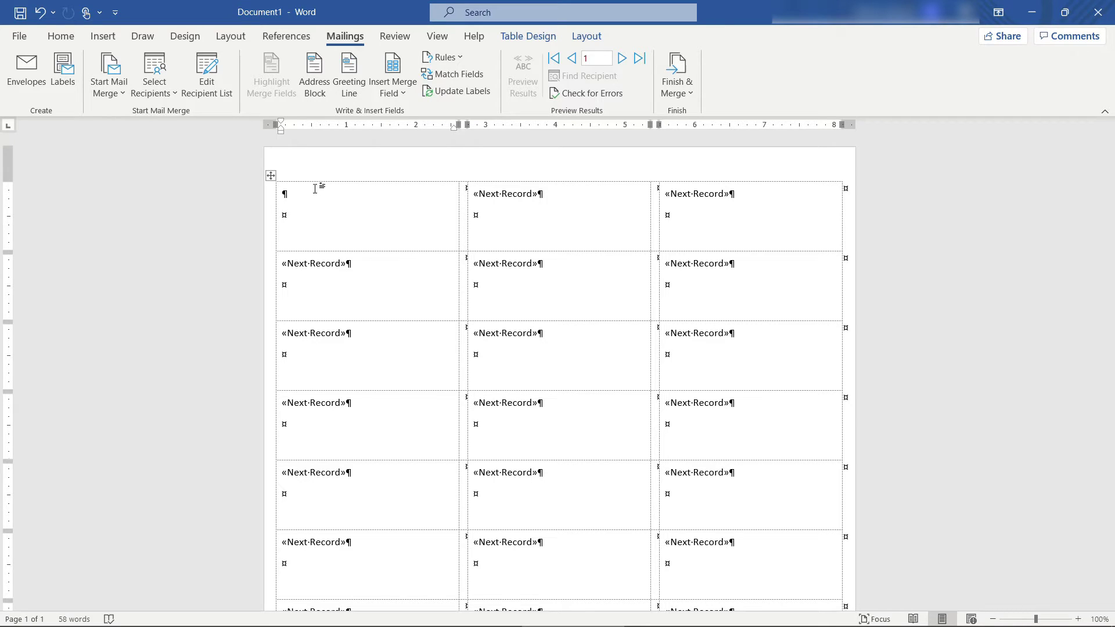
- Put «first_name» «last_name» on the first label's first line and «address» on the second
click(401, 94)
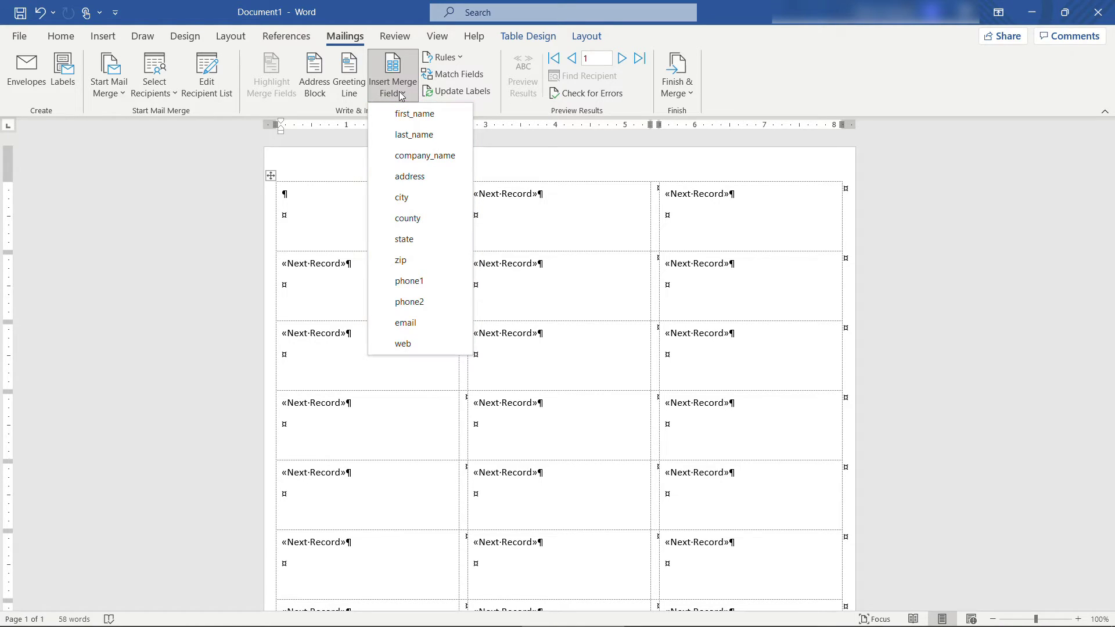
click(388, 115)
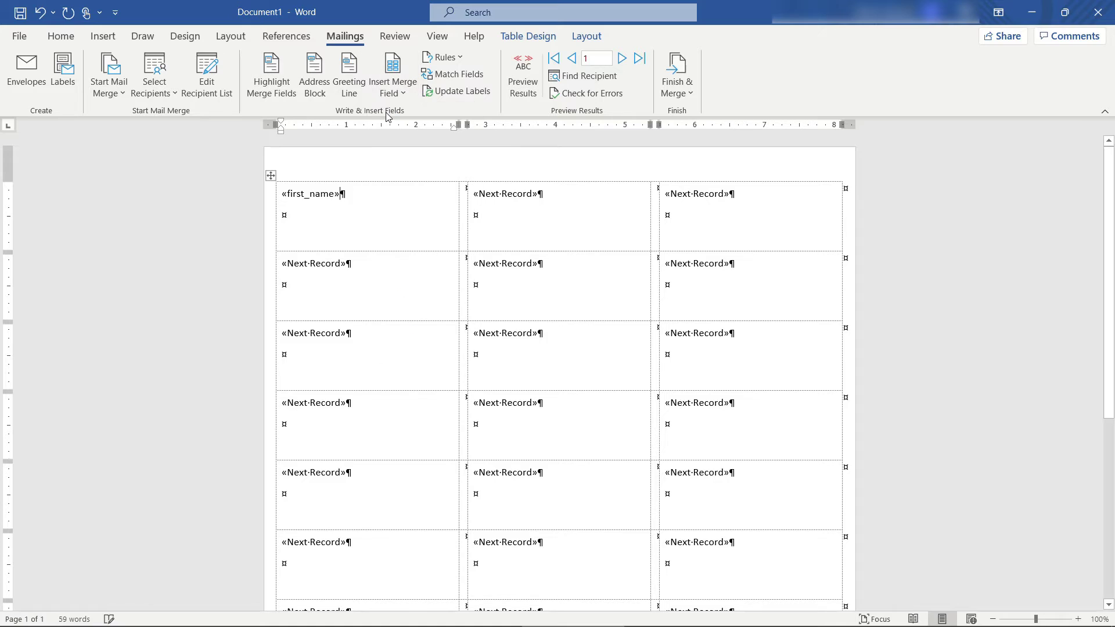
click(391, 93)
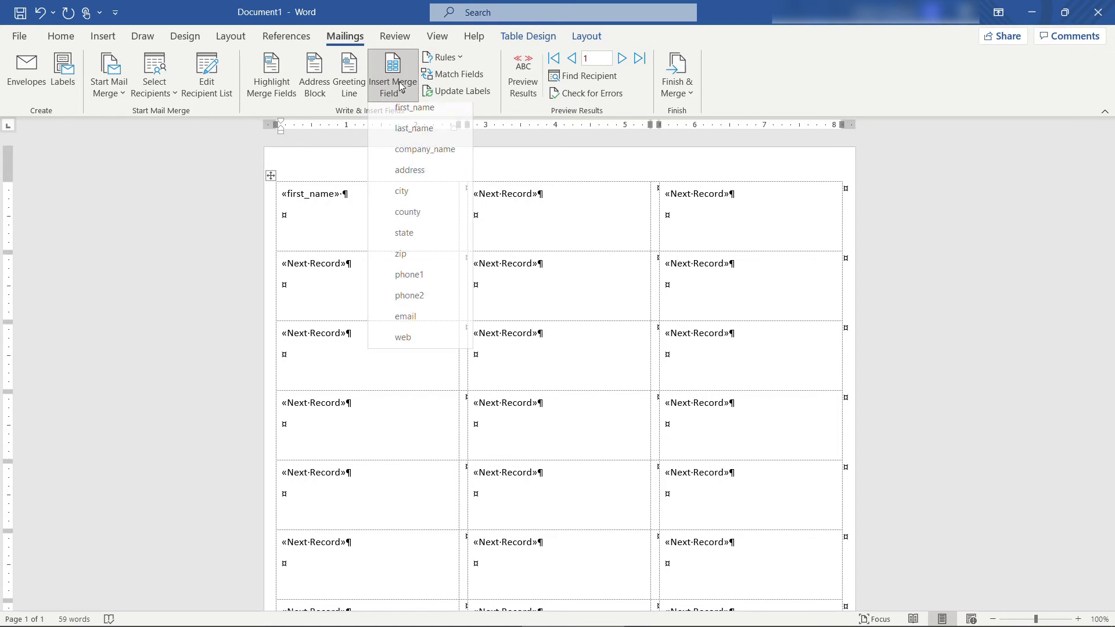
click(441, 142)
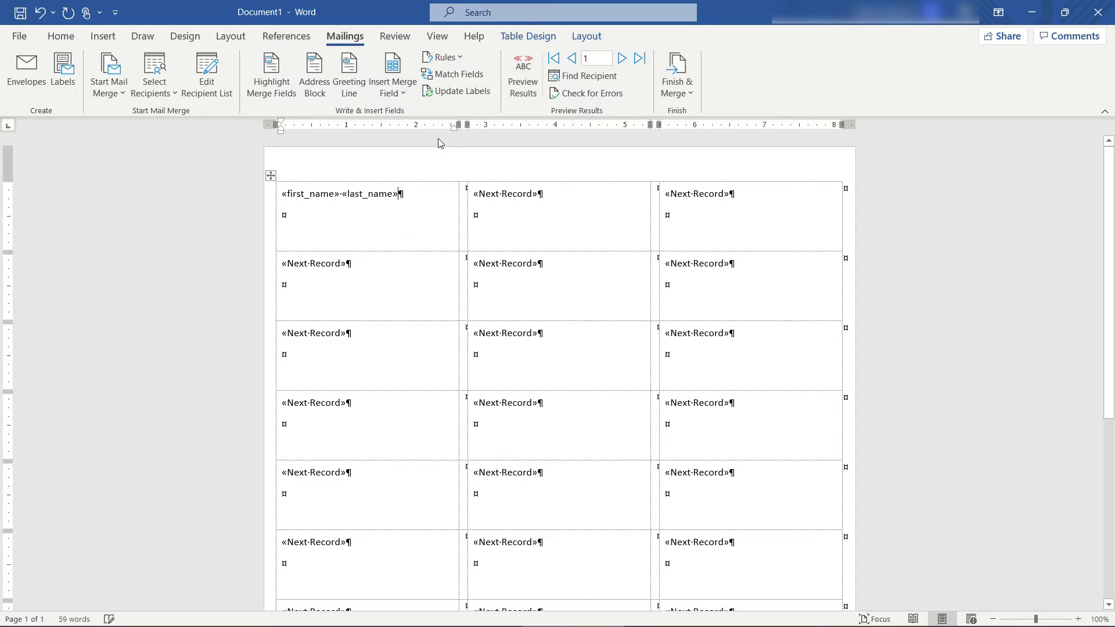
key(Return)
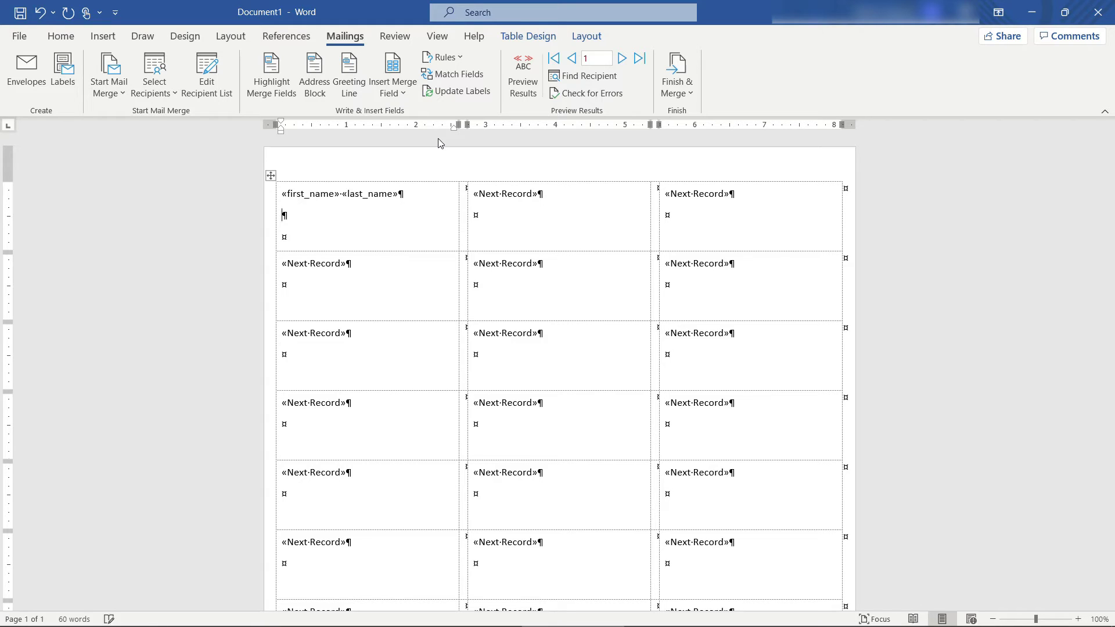
click(398, 98)
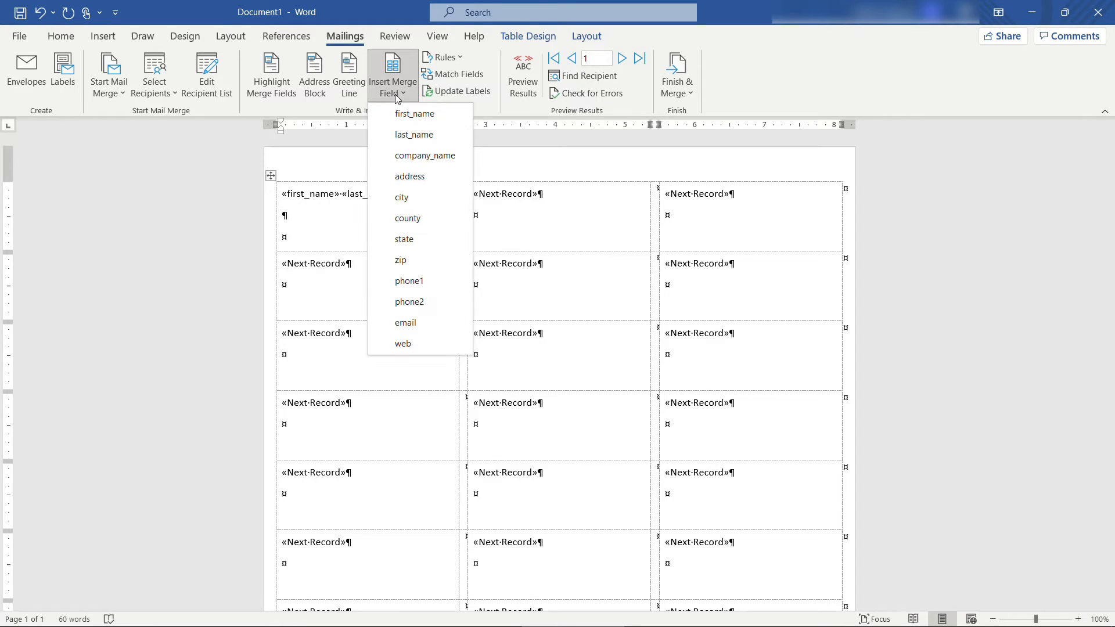
click(421, 179)
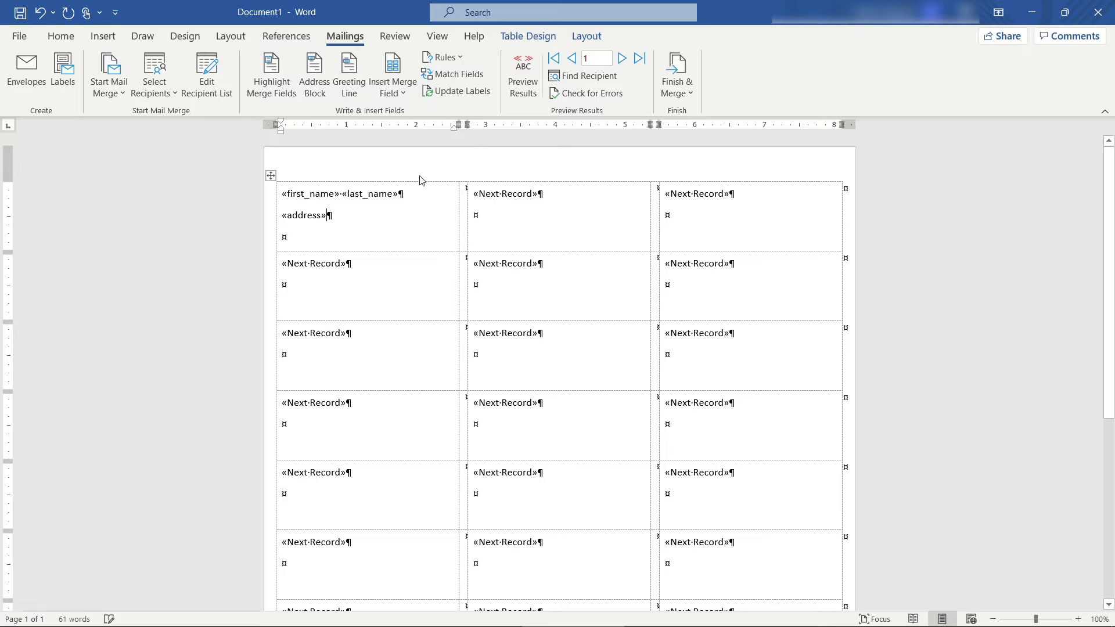
- Add a third line reading «city», «state» «zip»
key(Return)
click(393, 94)
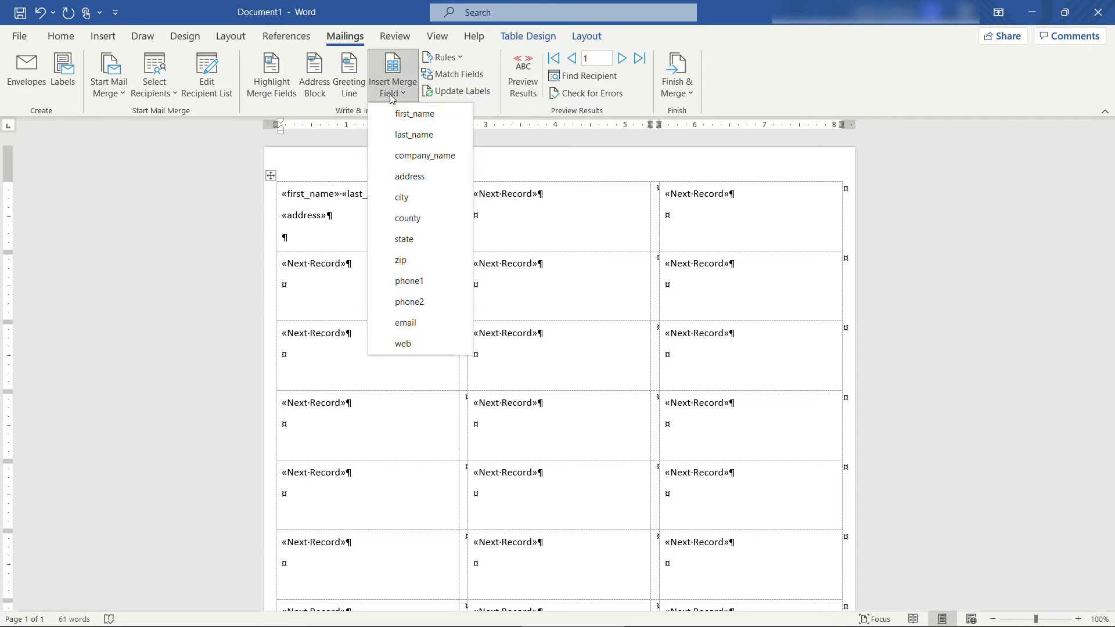
click(407, 198)
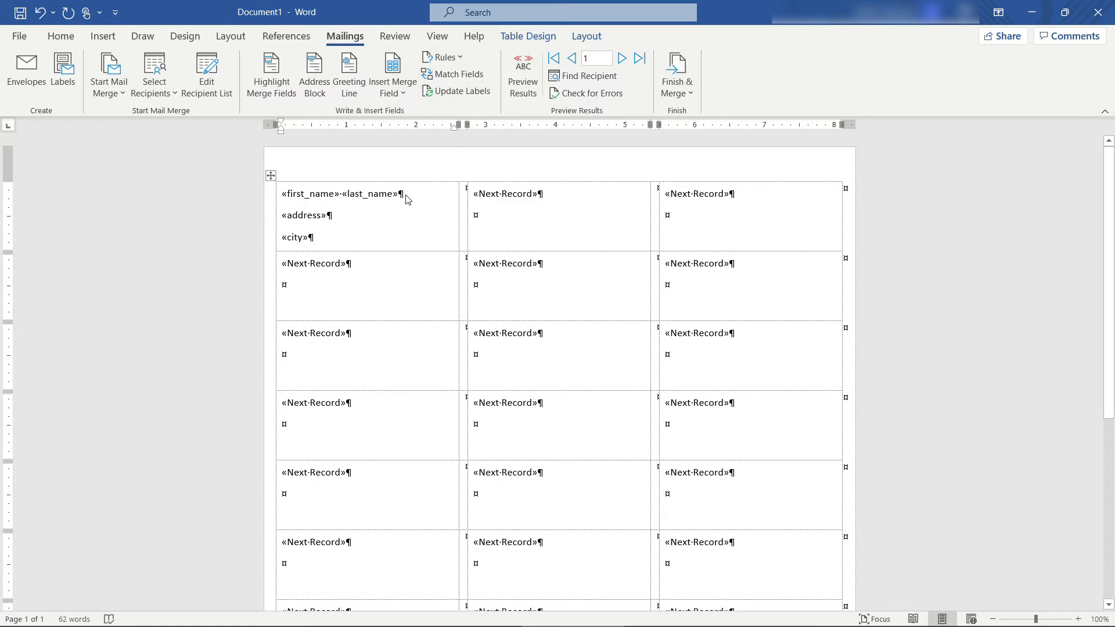
text(,)
click(393, 95)
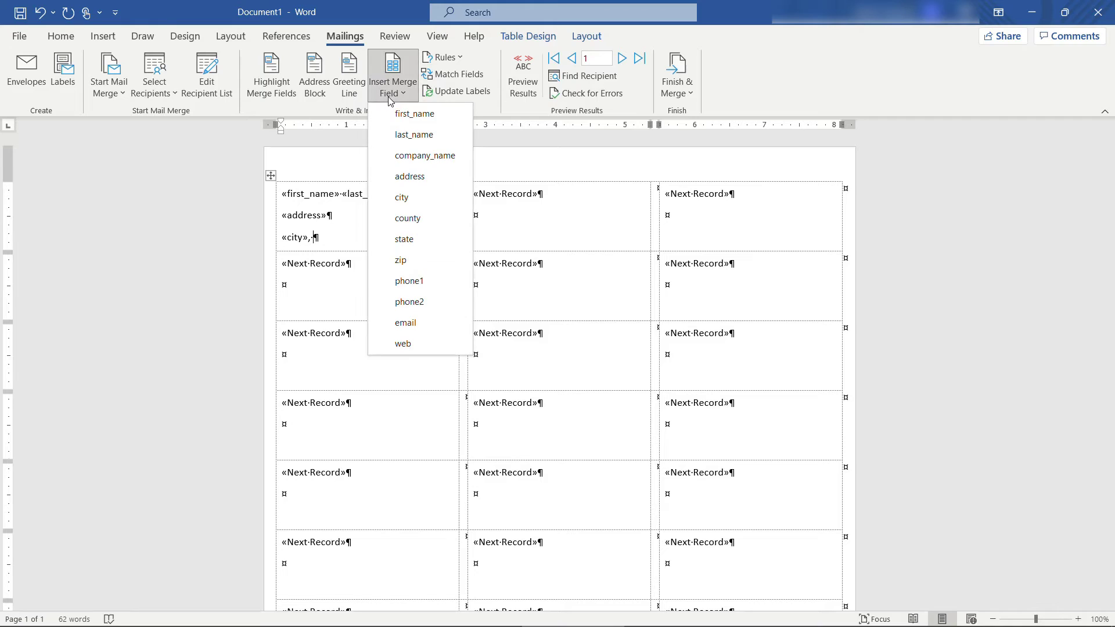
click(428, 240)
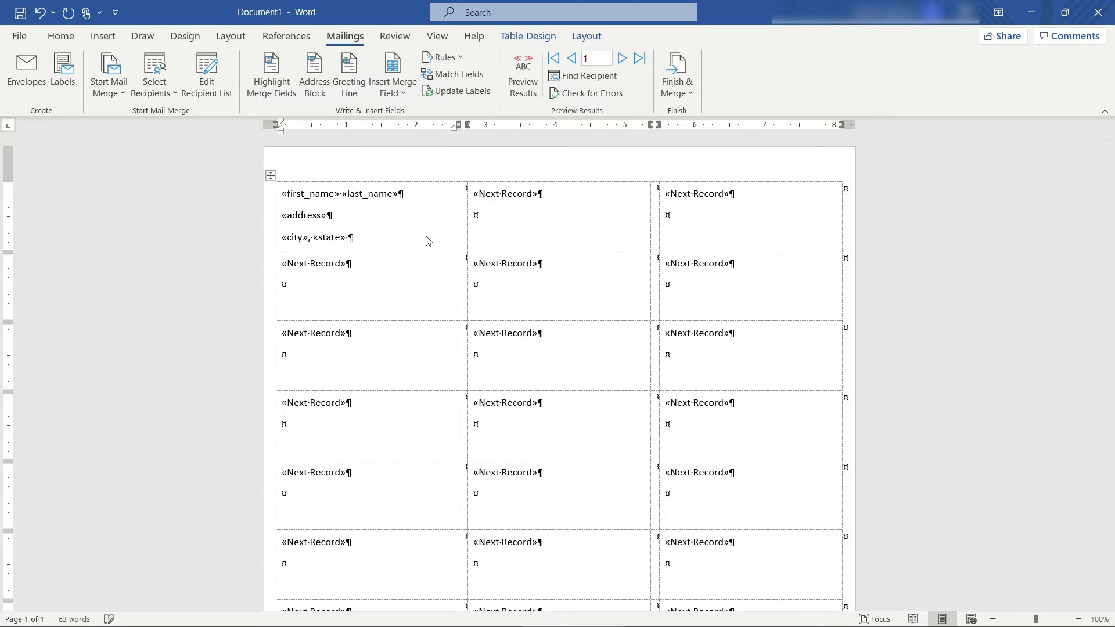
click(392, 93)
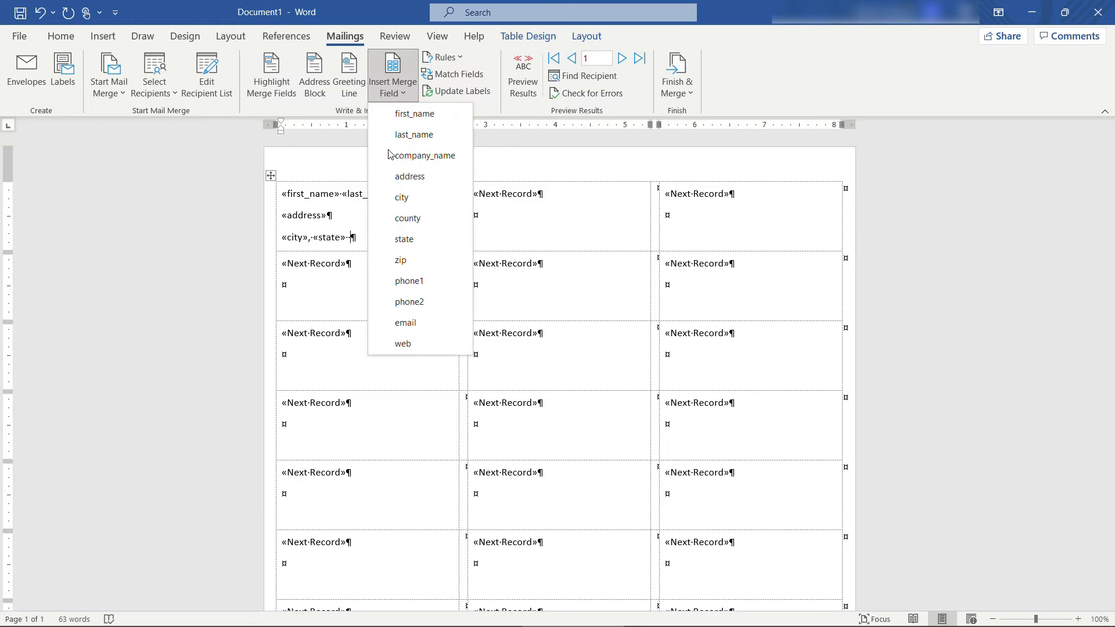
click(416, 259)
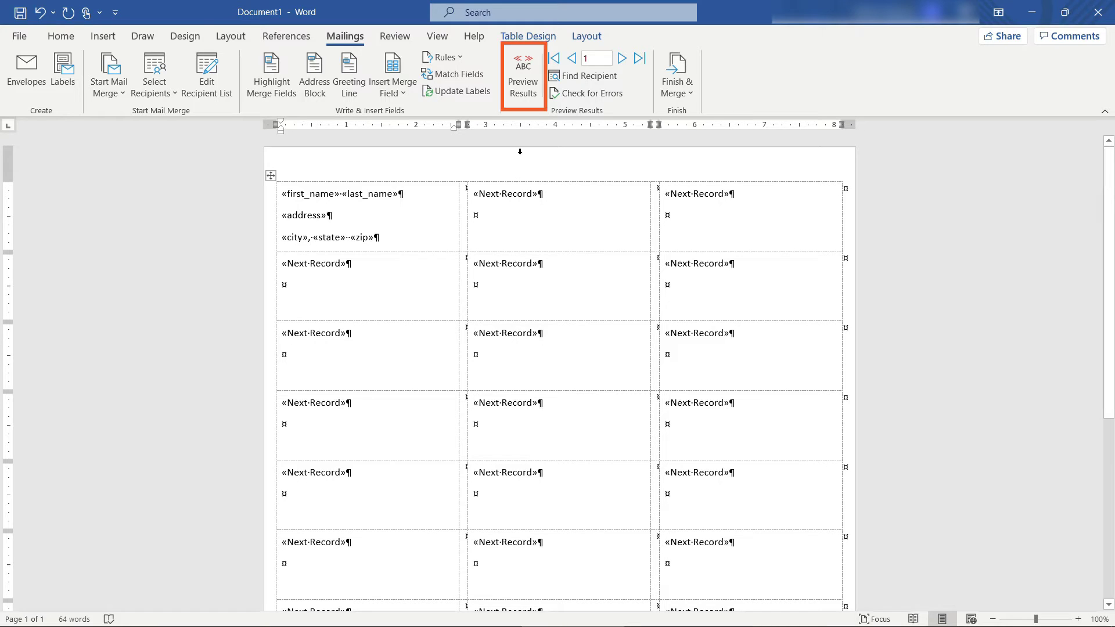
click(522, 93)
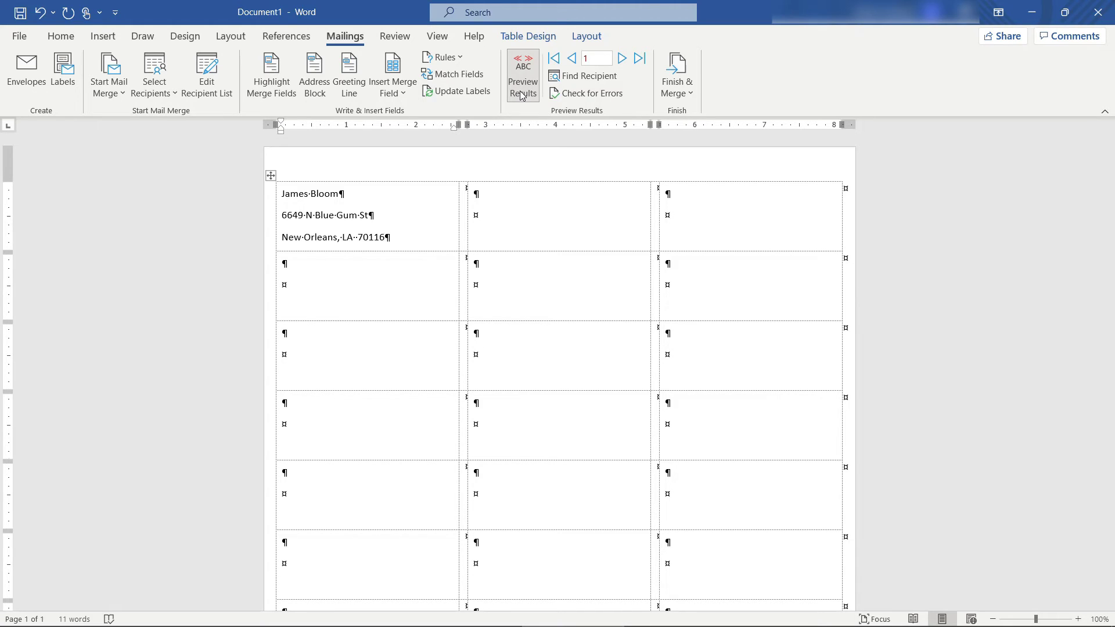
click(523, 93)
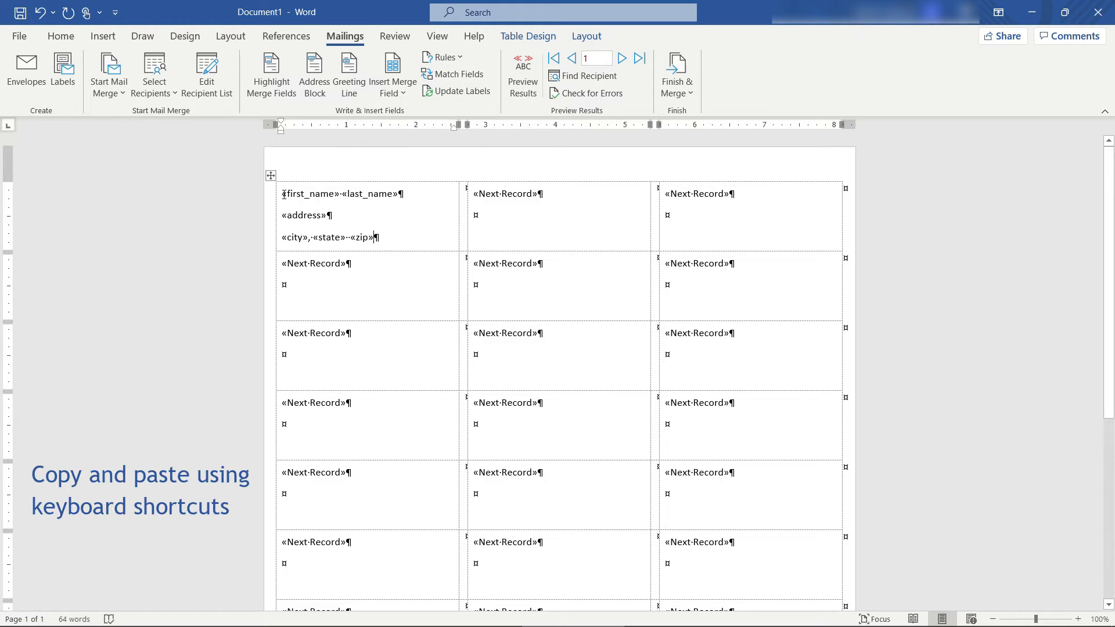
- Copy the first label's fields and paste them after «Next Record» in the other two top-row labels
drag(284, 194, 385, 239)
key(ctrl+c)
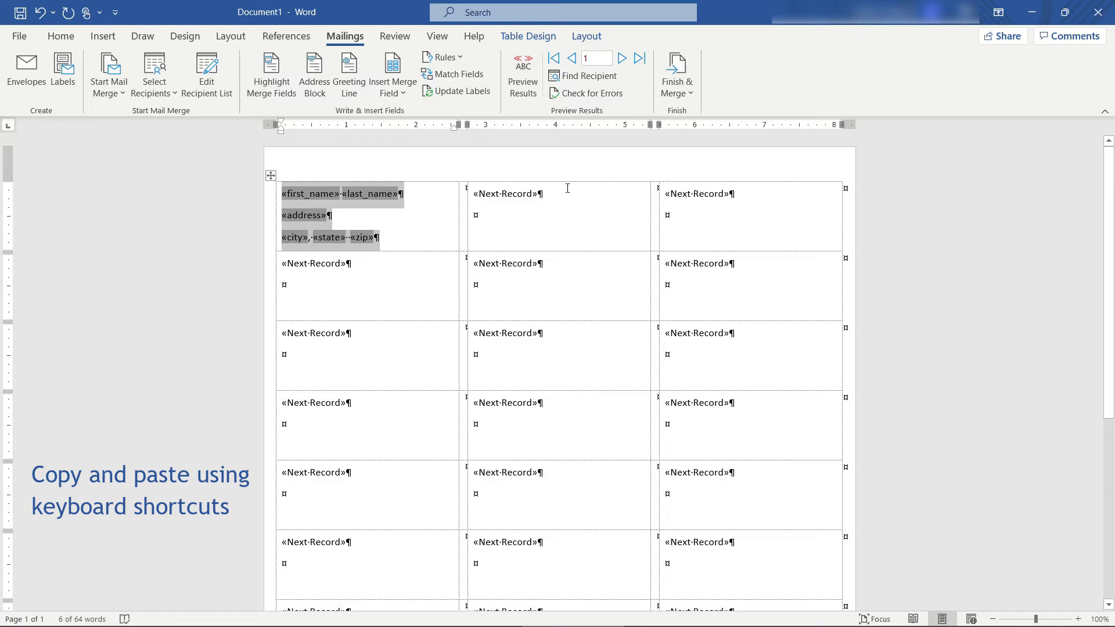
click(540, 193)
key(ctrl+v)
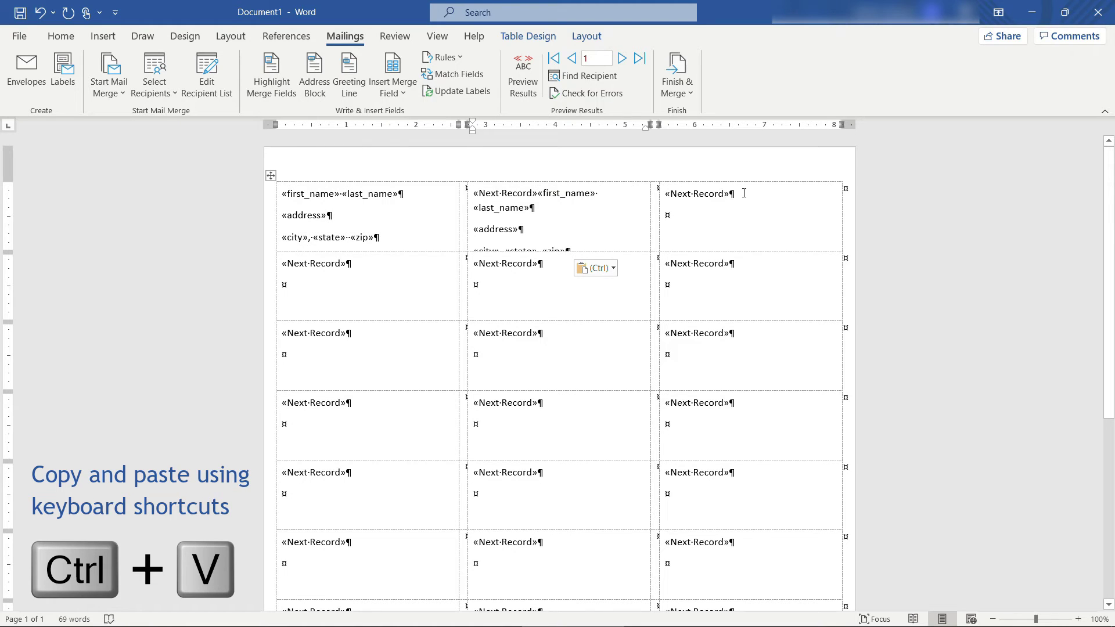
click(744, 194)
key(ctrl+v)
- Paste the same fields into the six labels of the second and third rows
click(377, 263)
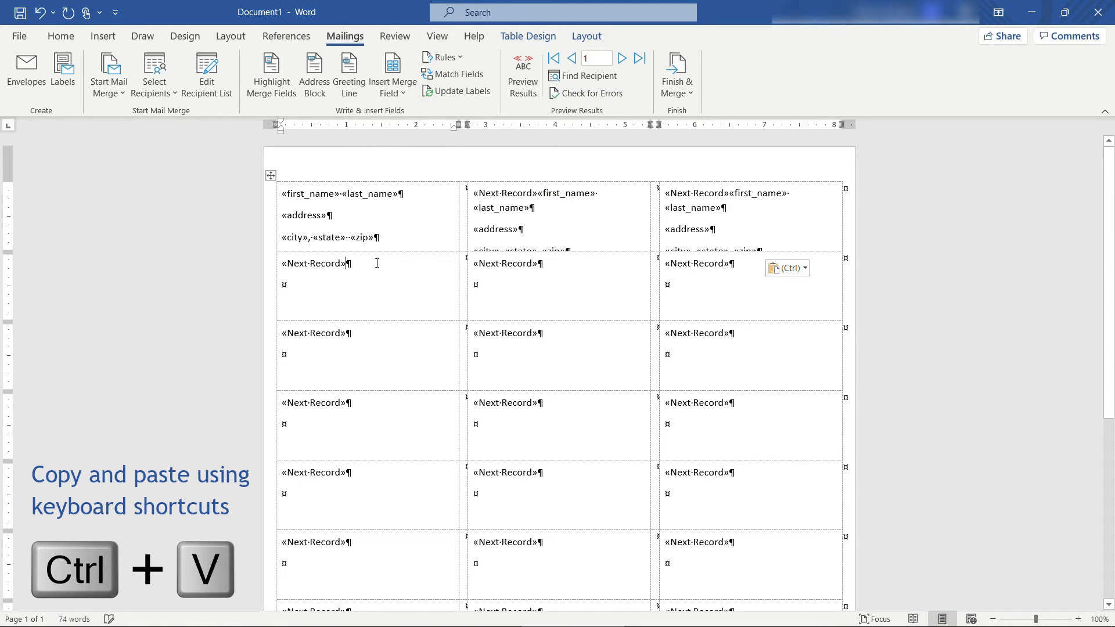
key(ctrl+v)
click(568, 263)
key(ctrl+v)
click(746, 263)
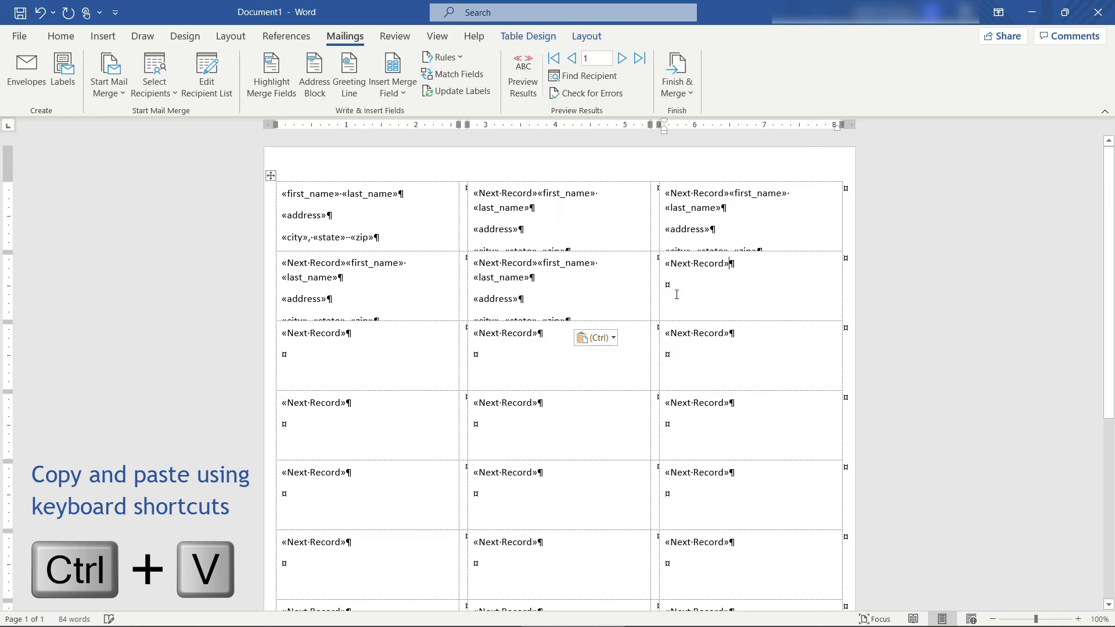
key(ctrl+v)
click(395, 333)
key(ctrl+v)
click(610, 332)
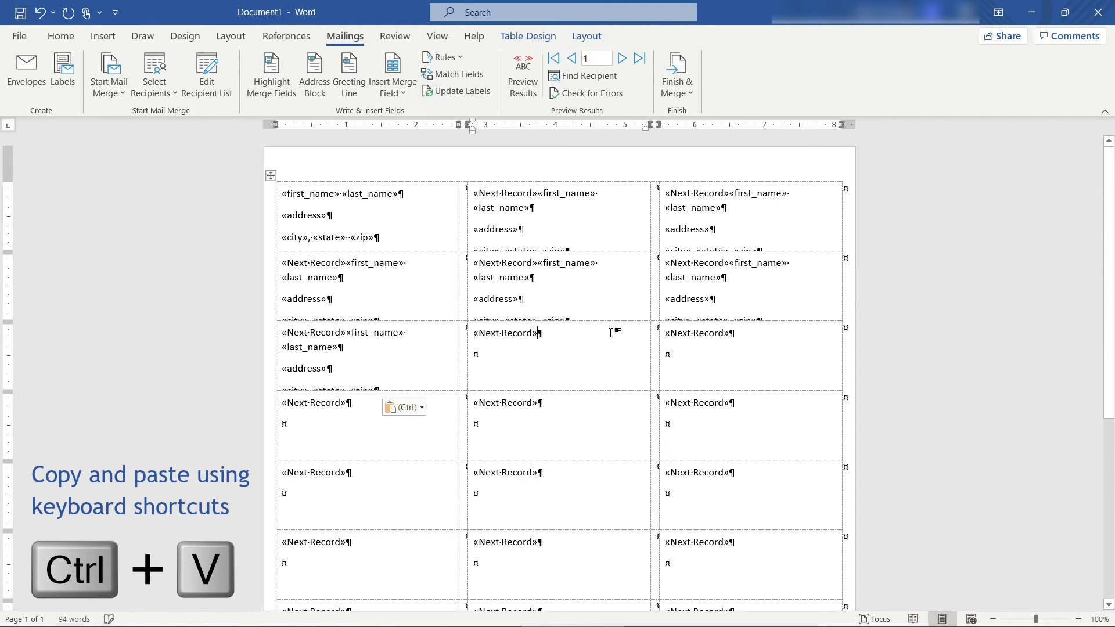
key(ctrl+v)
click(760, 339)
key(ctrl+v)
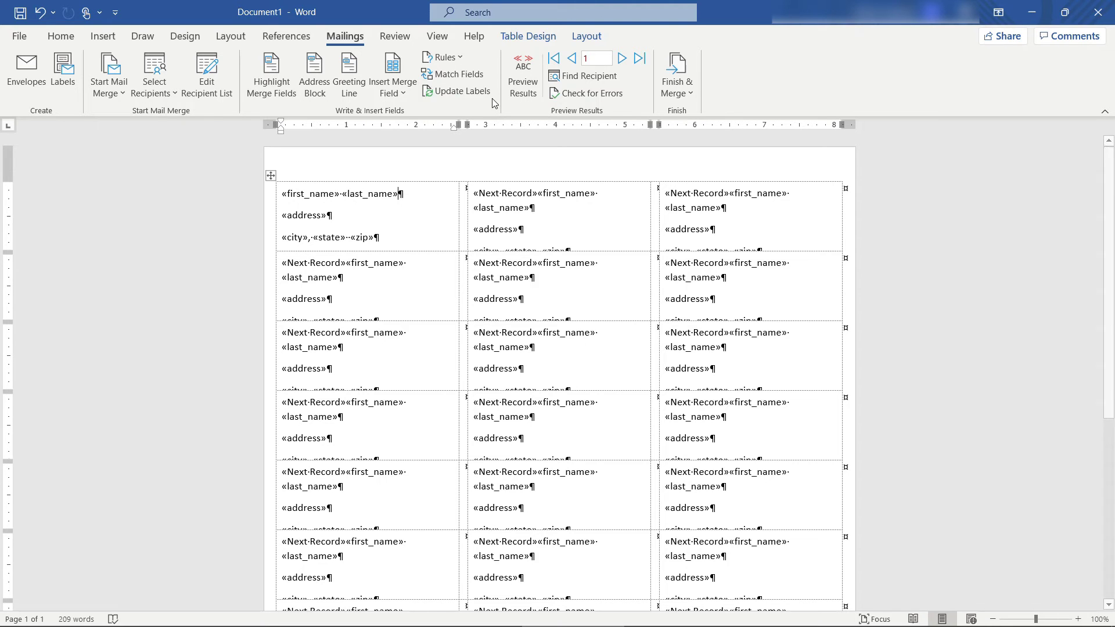
click(510, 93)
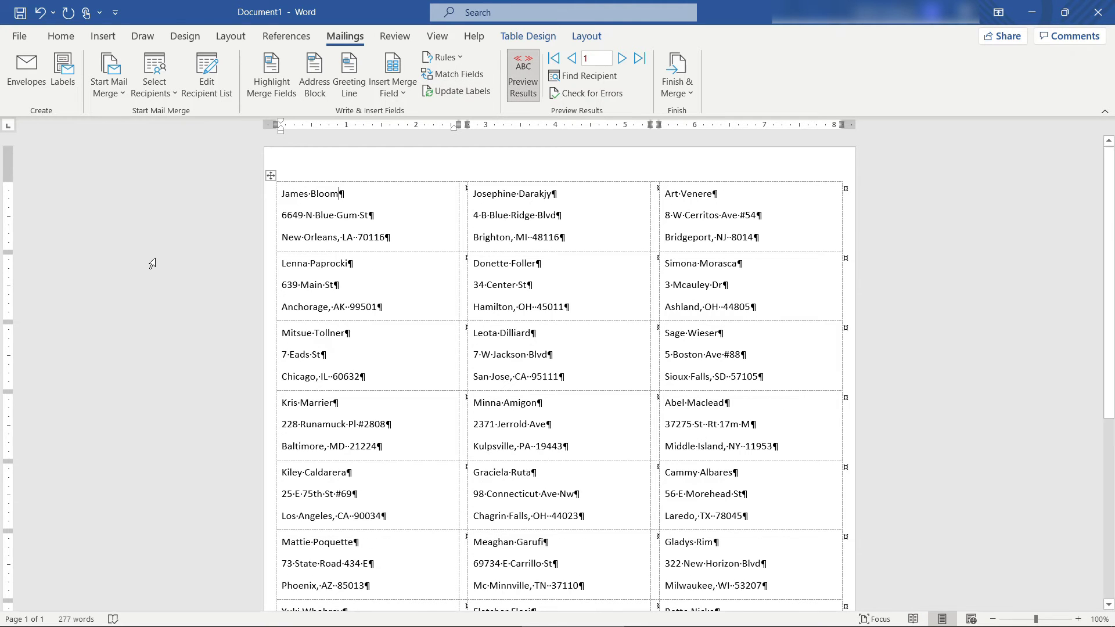
scroll(152, 265, down, 8)
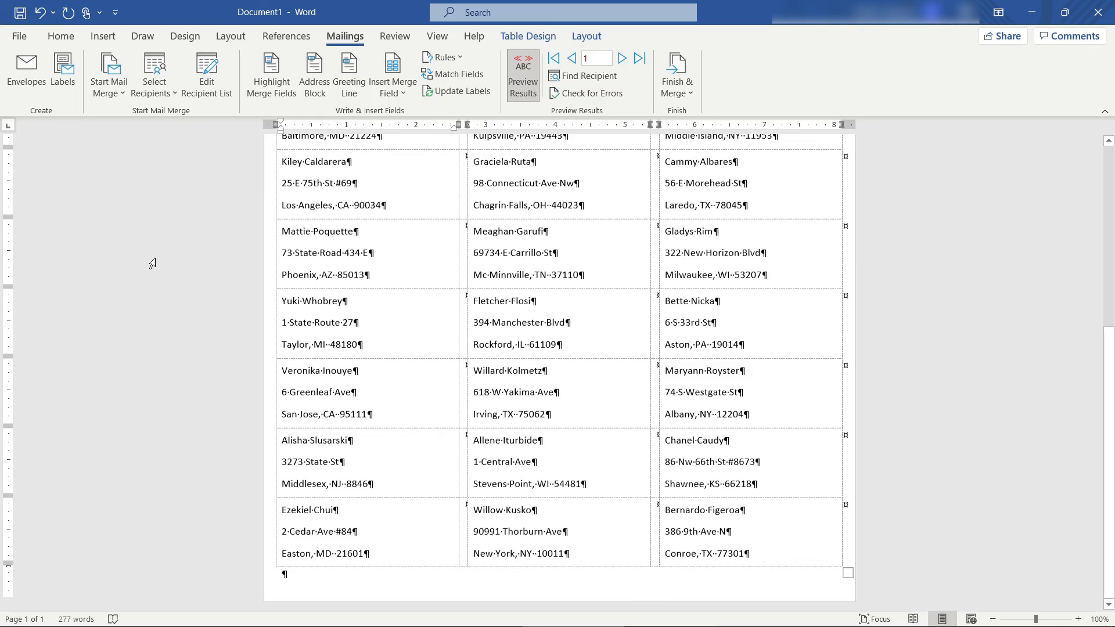
scroll(152, 264, up, 8)
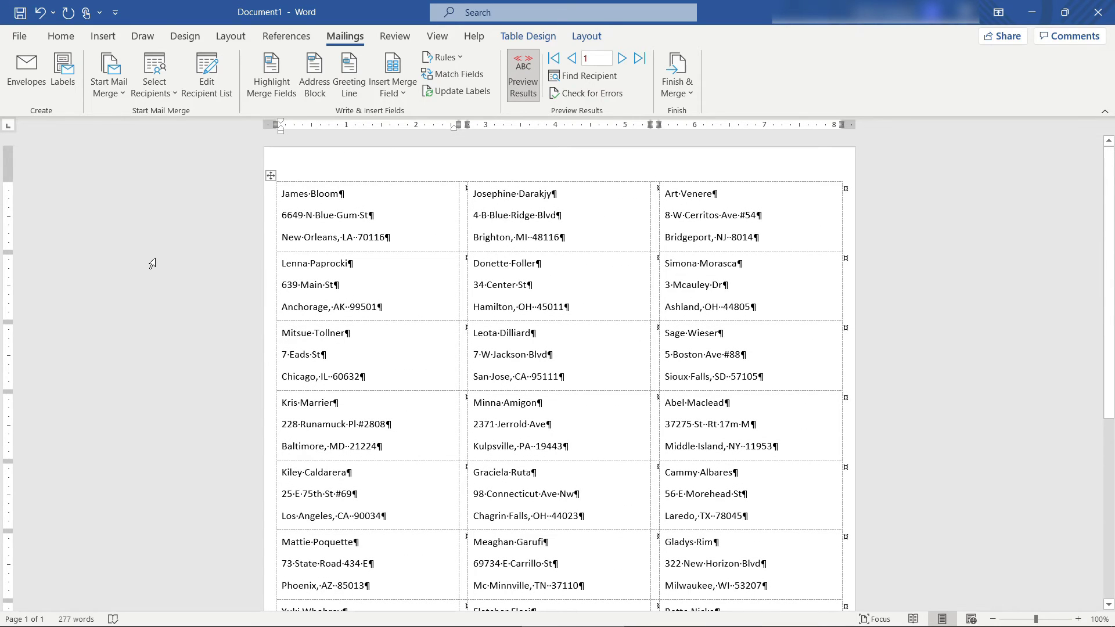
click(517, 93)
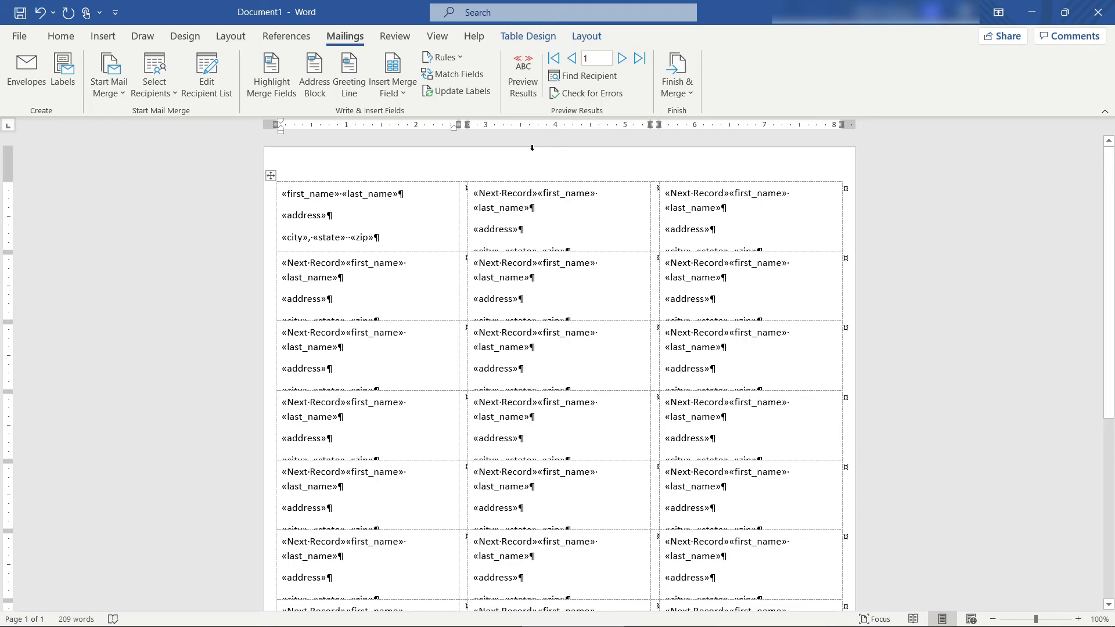
- Merge all records into a new document with Finish & Merge > Edit Individual Documents
click(676, 93)
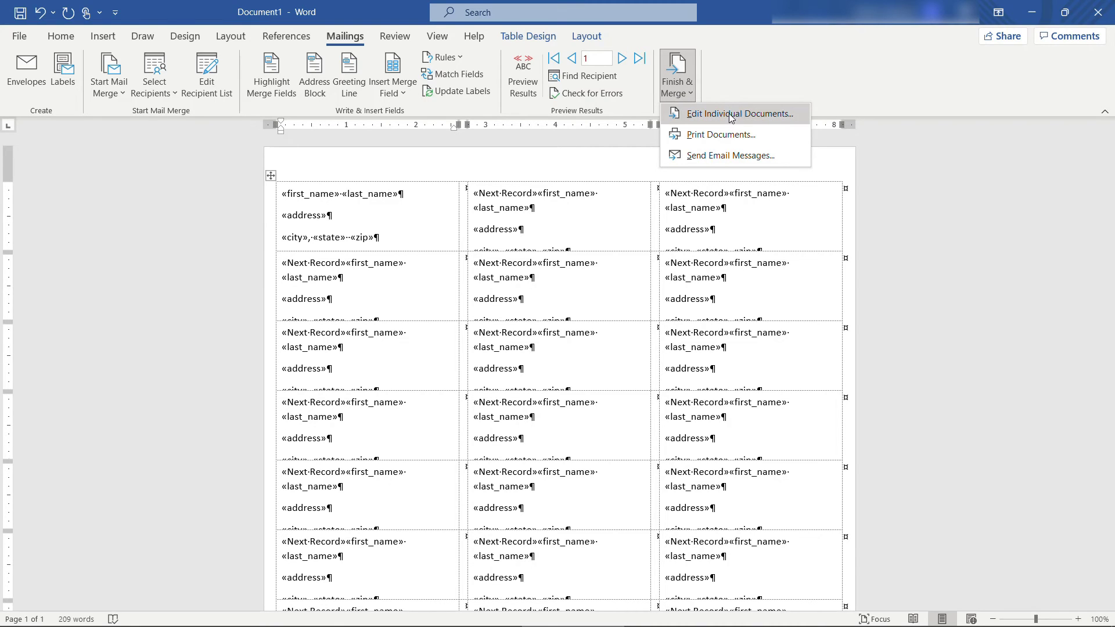
click(756, 115)
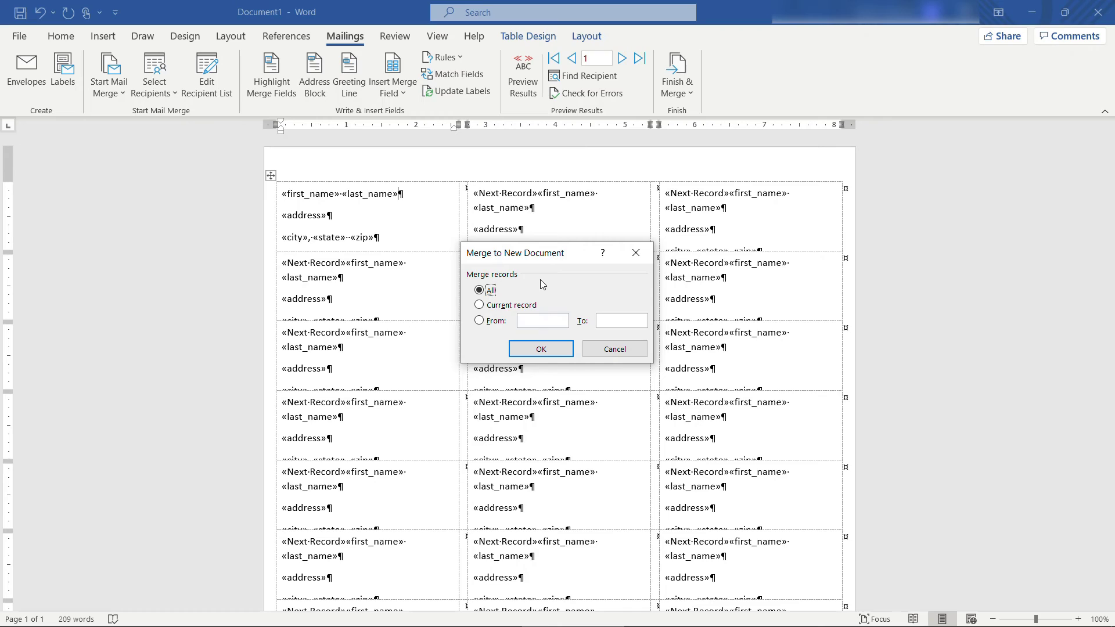
click(540, 321)
click(541, 349)
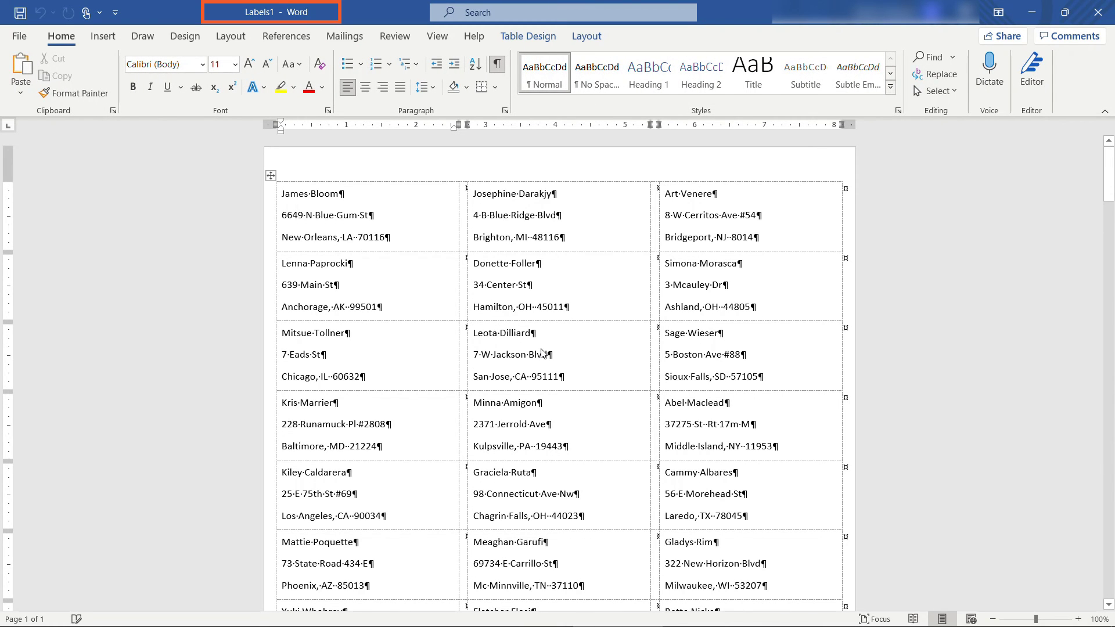
scroll(542, 348, down, 1)
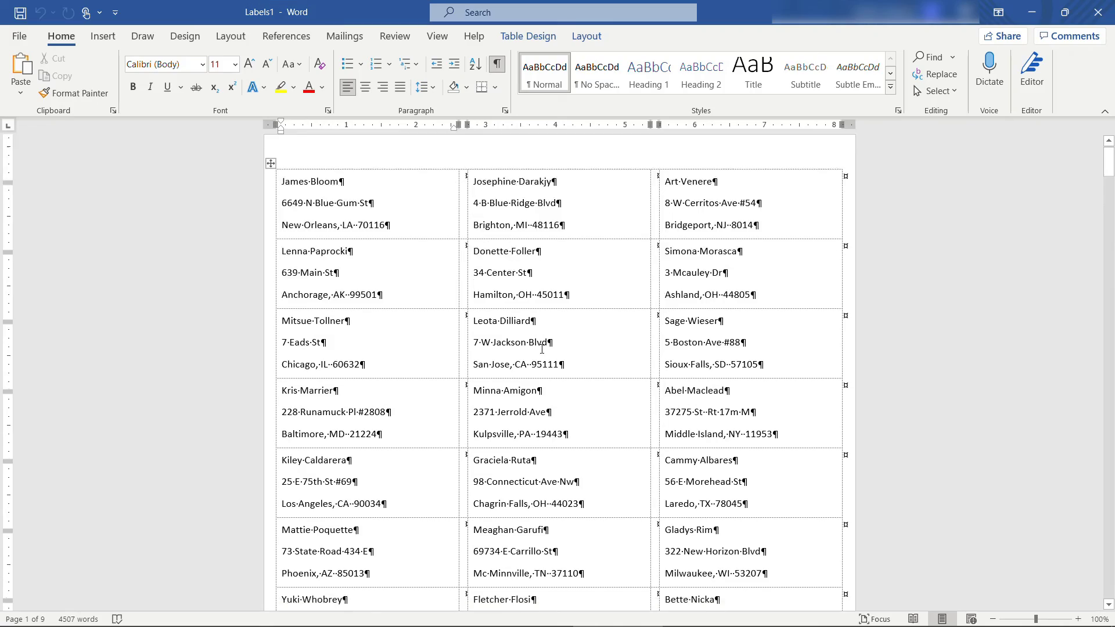
scroll(542, 348, down, 15)
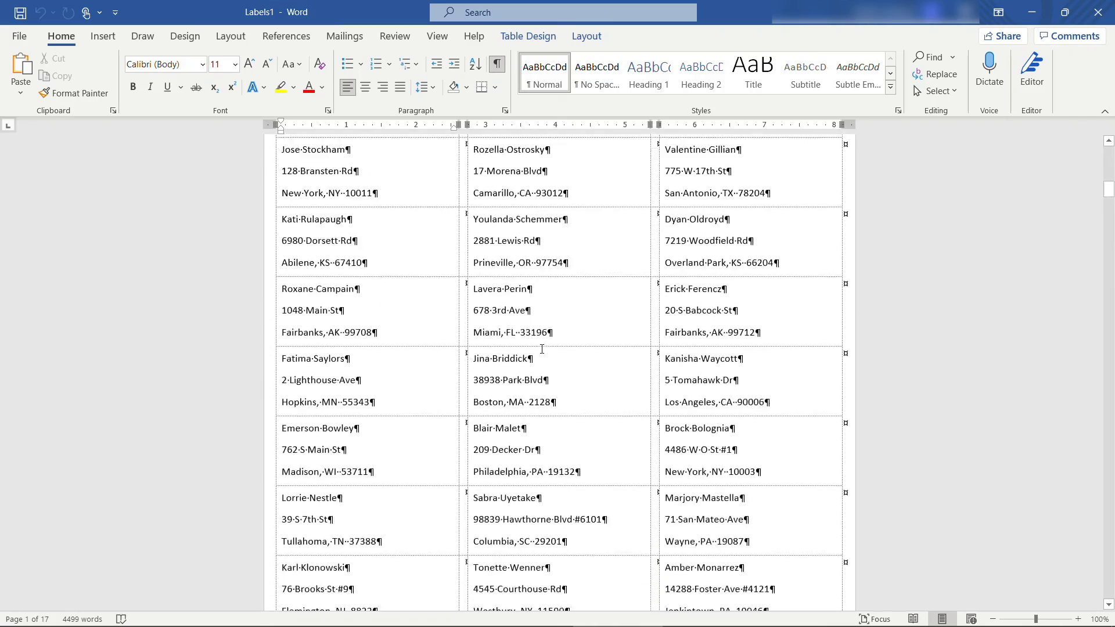
scroll(542, 348, down, 15)
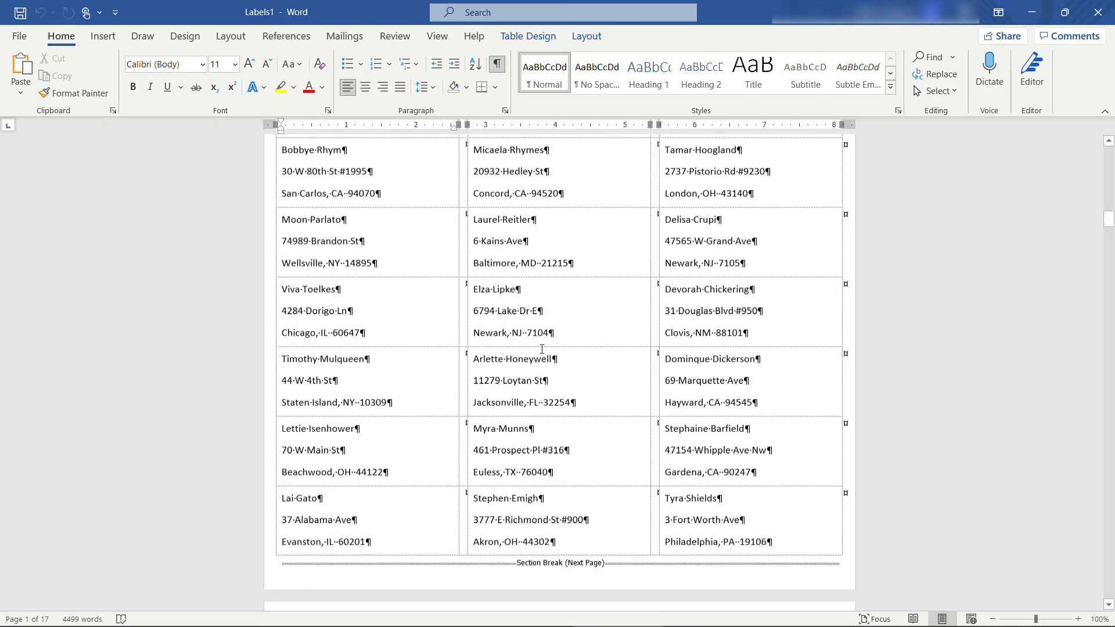
scroll(541, 348, down, 15)
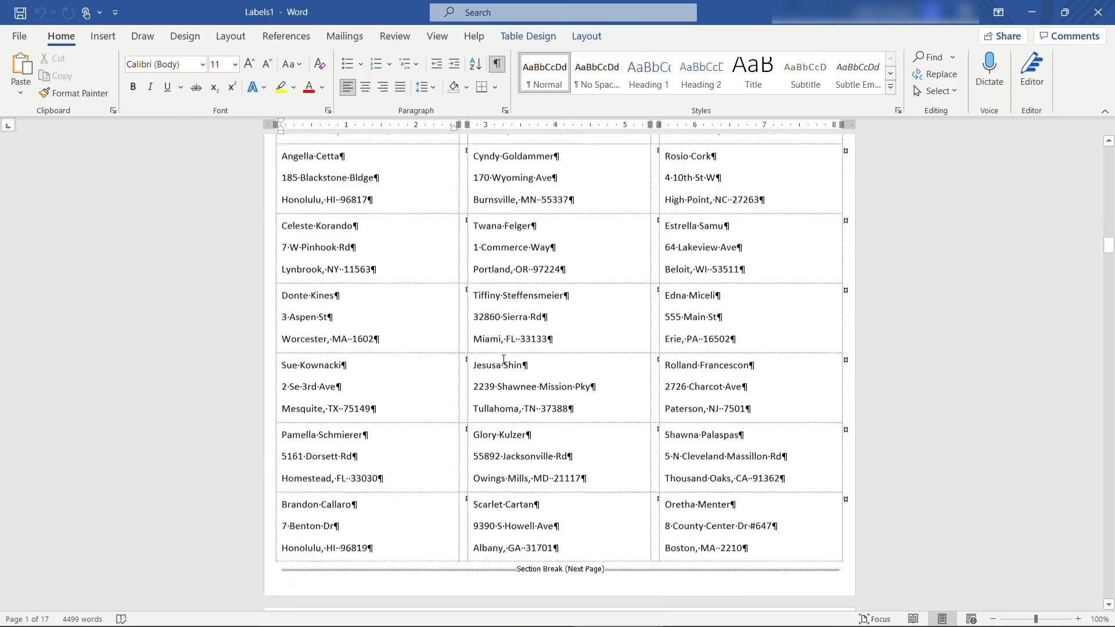
scroll(503, 359, down, 1)
drag(1109, 249, 1088, 156)
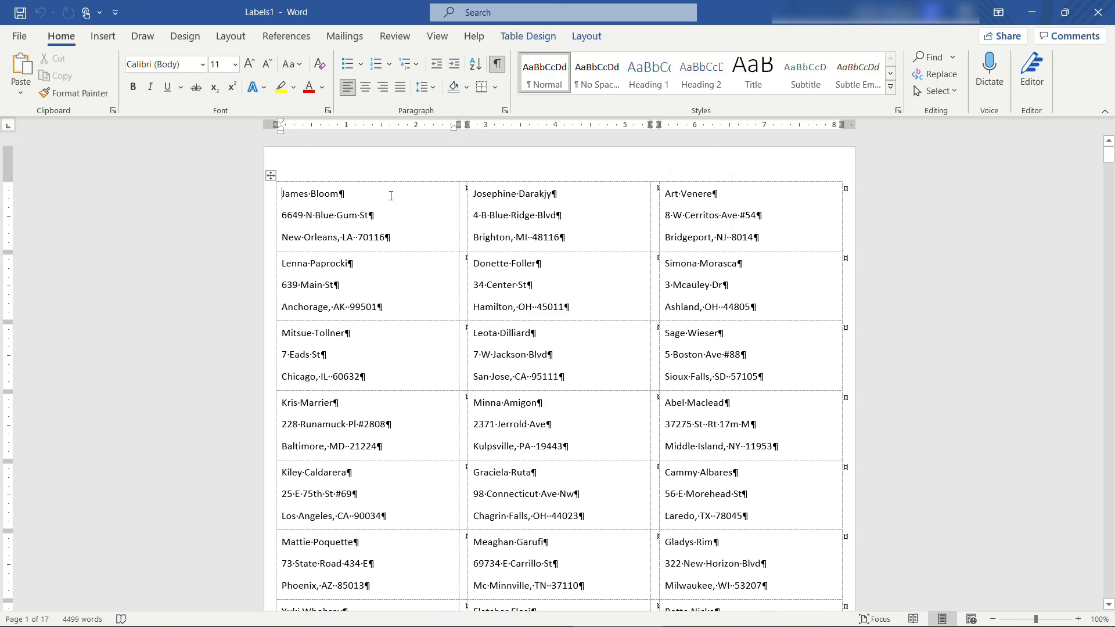